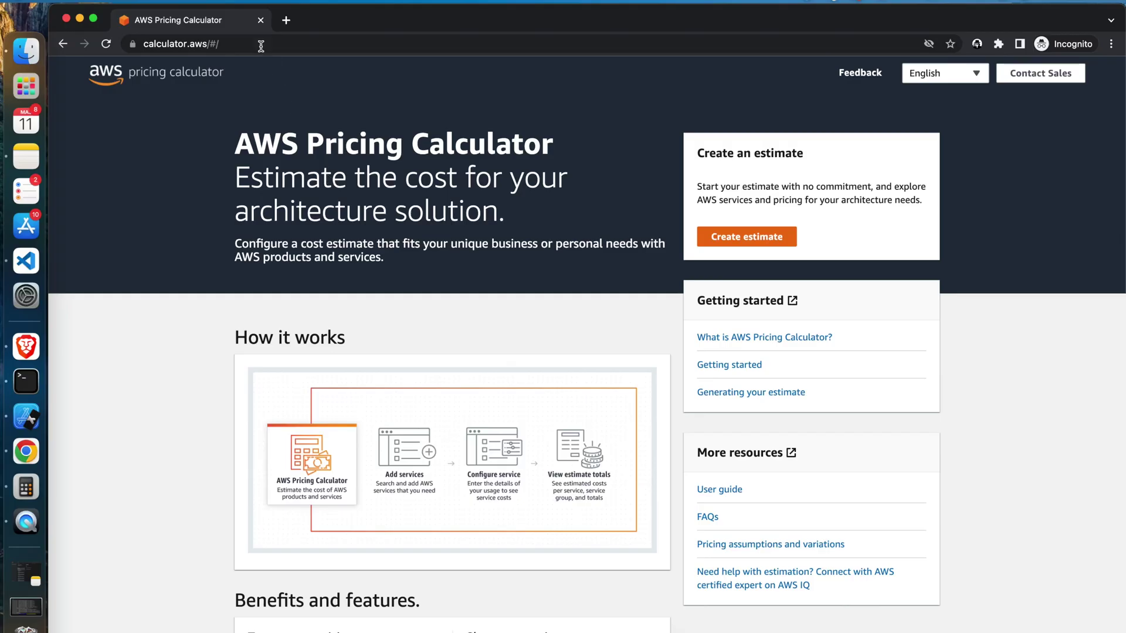
Step: Create a new estimate and open the Amazon EC2 configuration form through an 'ec2' service search
drag(238, 44, 143, 45)
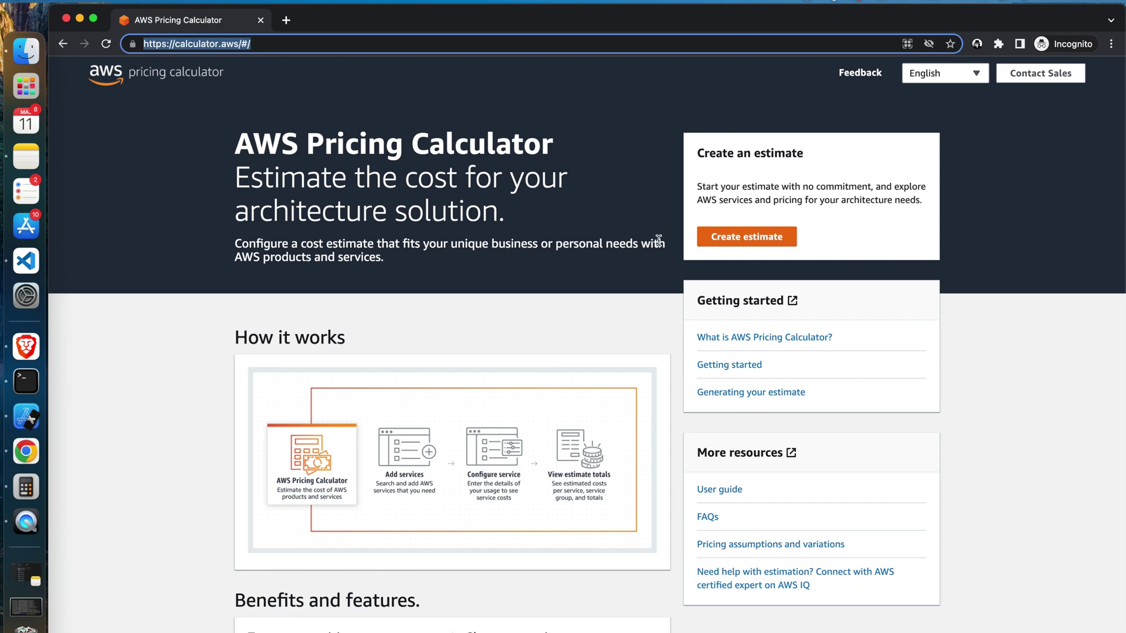
click(731, 230)
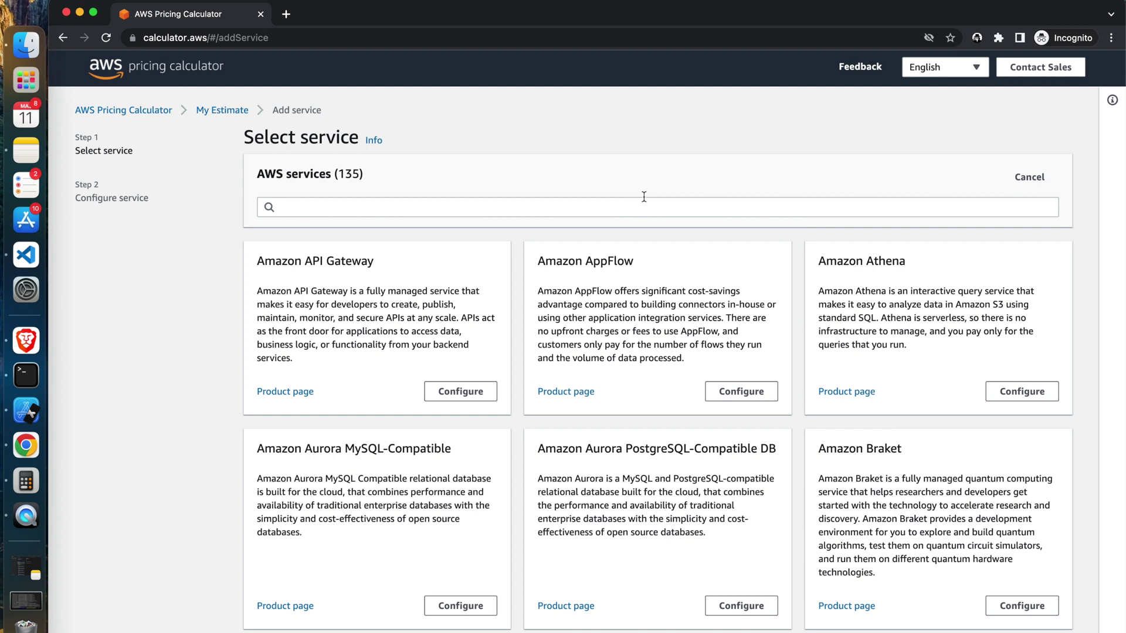
click(598, 210)
text(e)
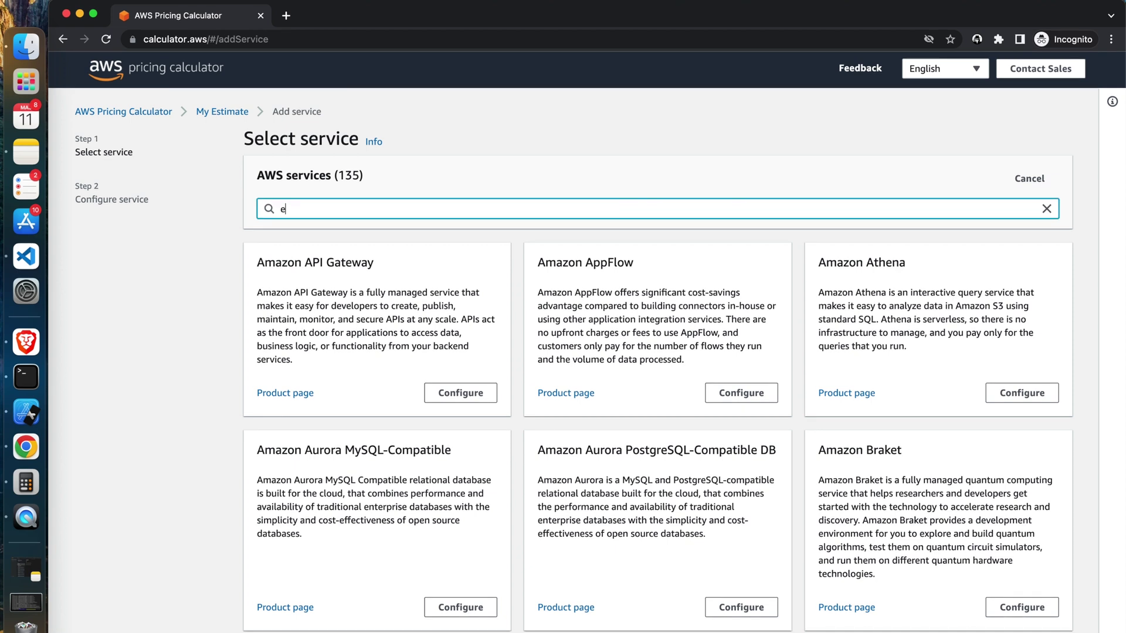
text(c2)
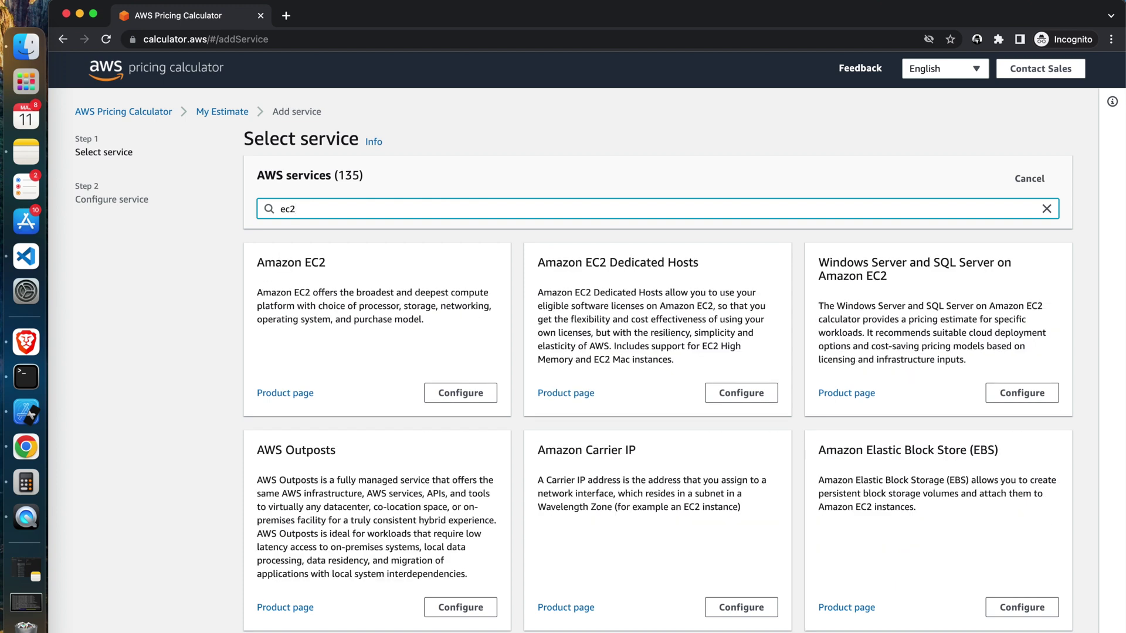
click(477, 396)
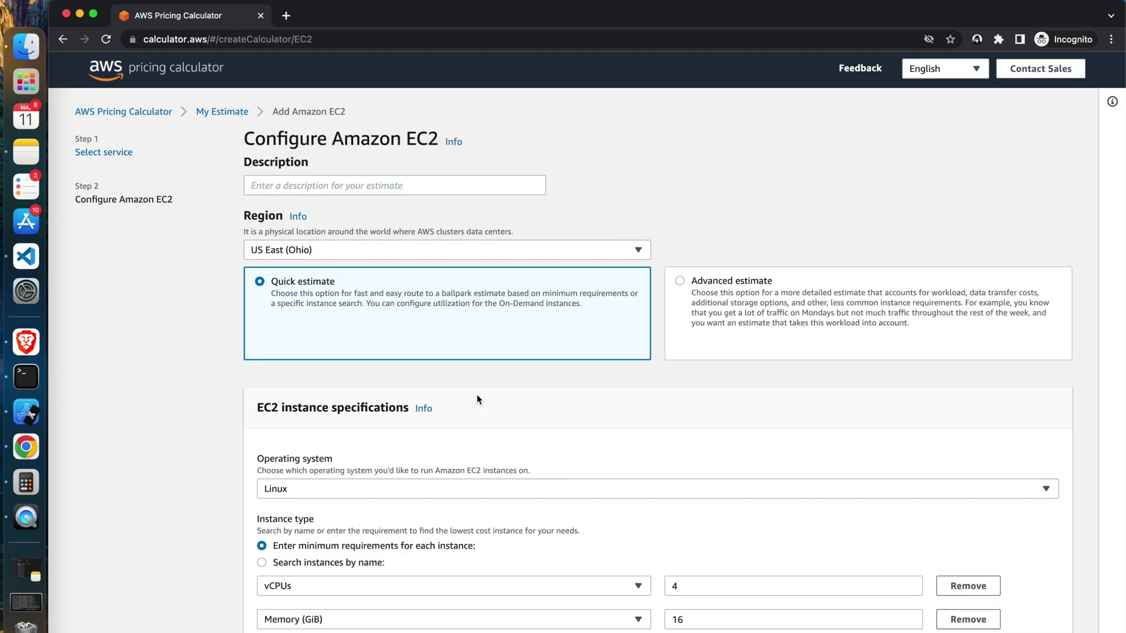
Step: Switch the EC2 estimate's region to EU (London) and turn off future region-change confirmations
click(373, 251)
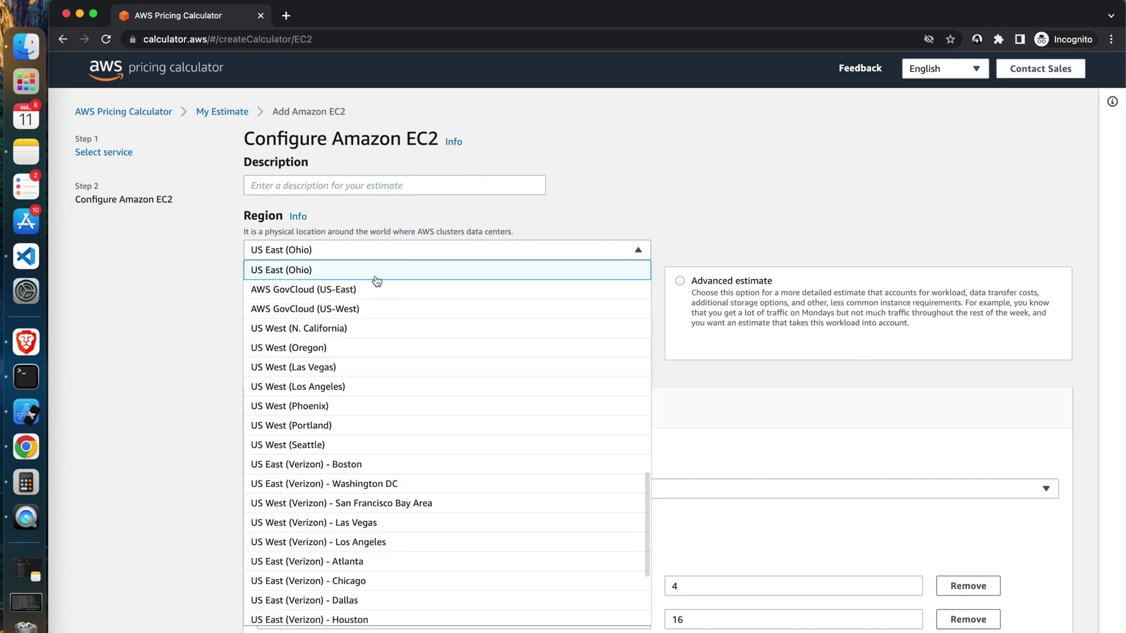
scroll(385, 326, up, 2)
scroll(385, 326, up, 10)
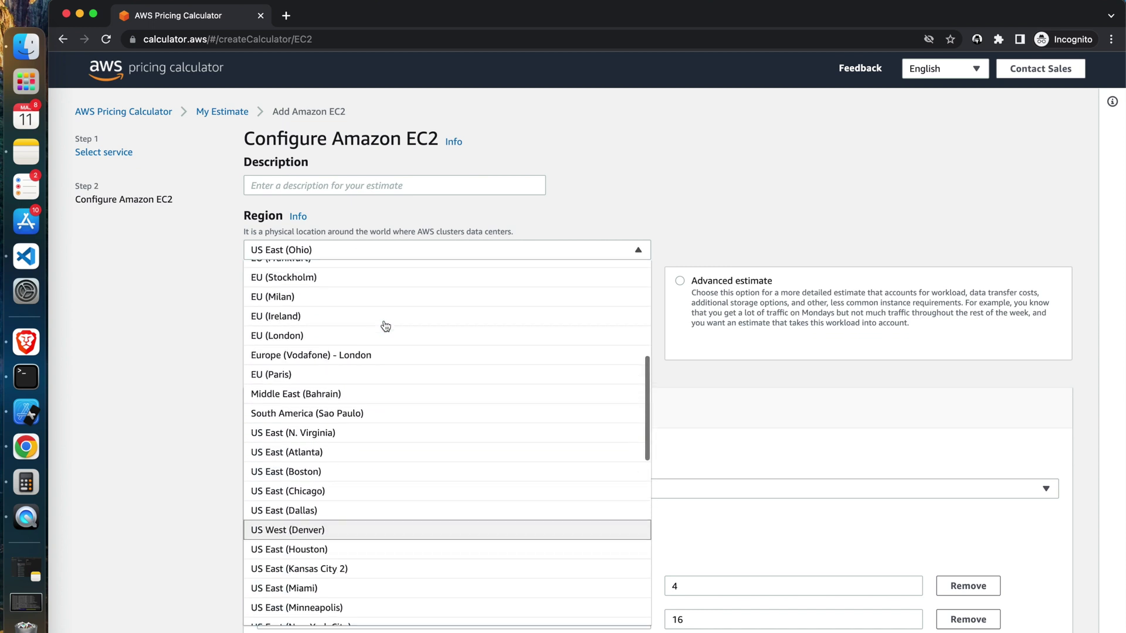
click(320, 467)
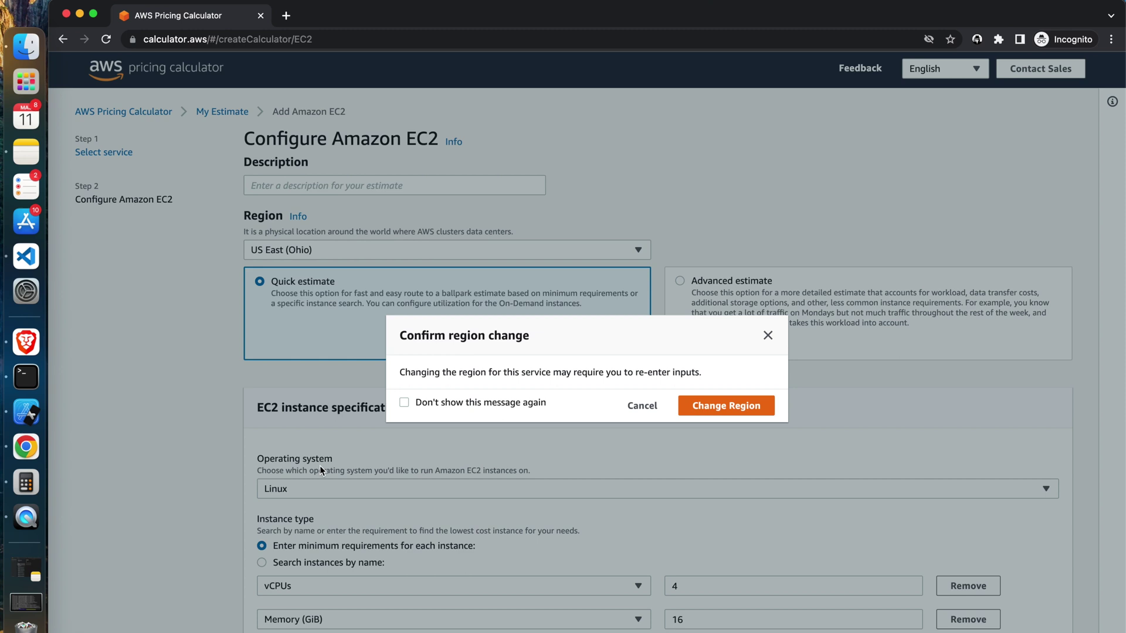
click(404, 403)
click(750, 405)
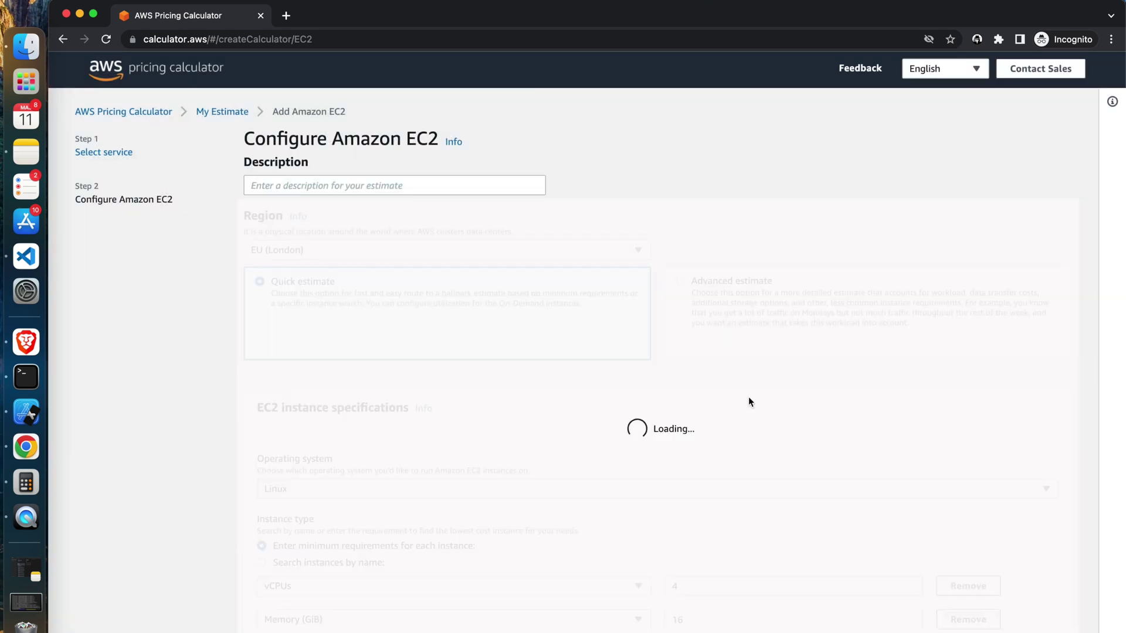
Step: Require 2 vCPUs and 8 GiB memory so t4g.large becomes the suggested instance
scroll(739, 407, down, 5)
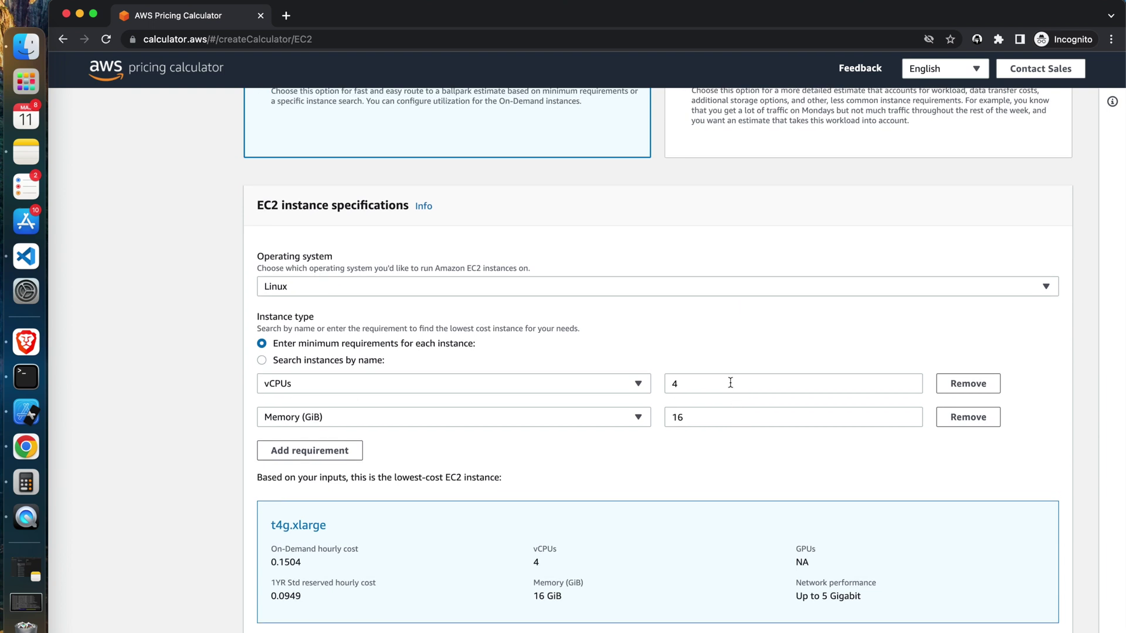
drag(730, 384, 653, 386)
text(2)
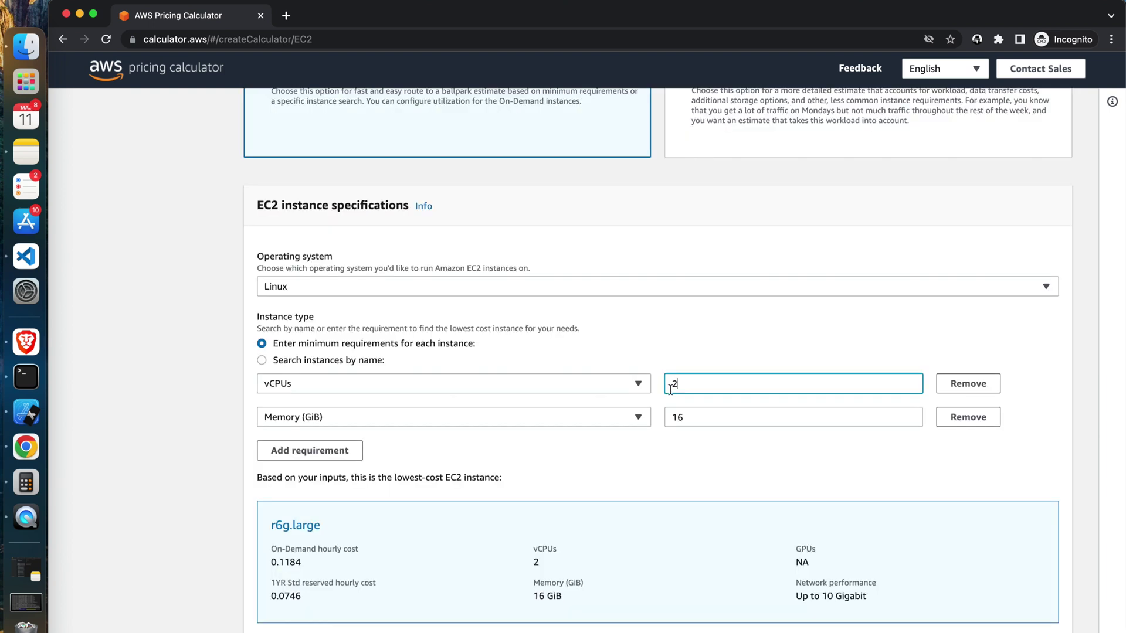
drag(698, 419, 638, 419)
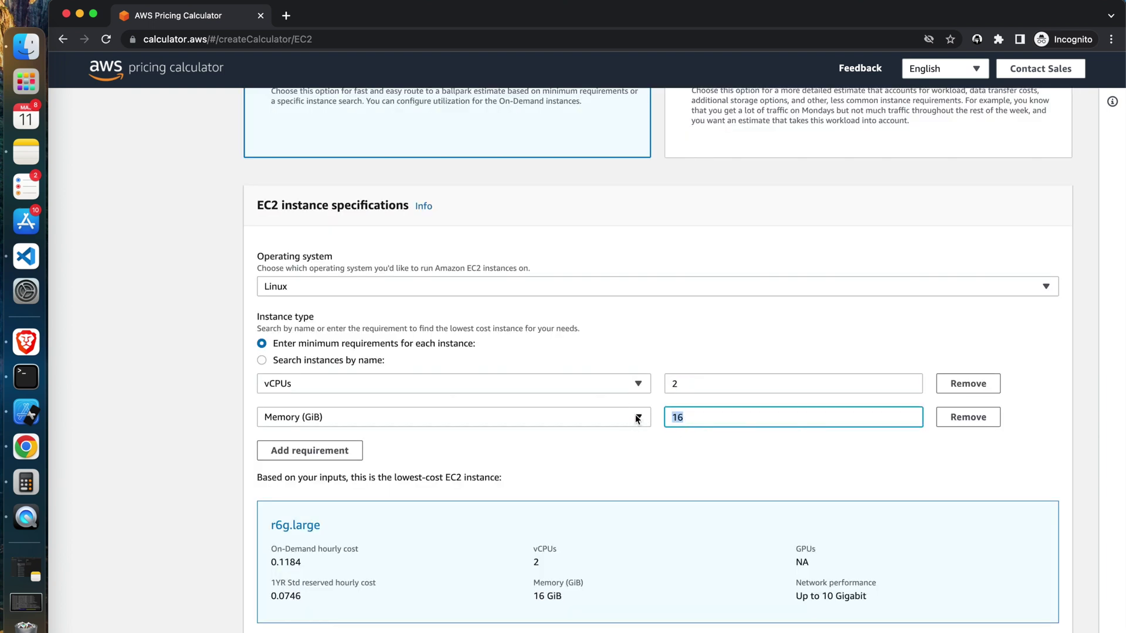
text(8)
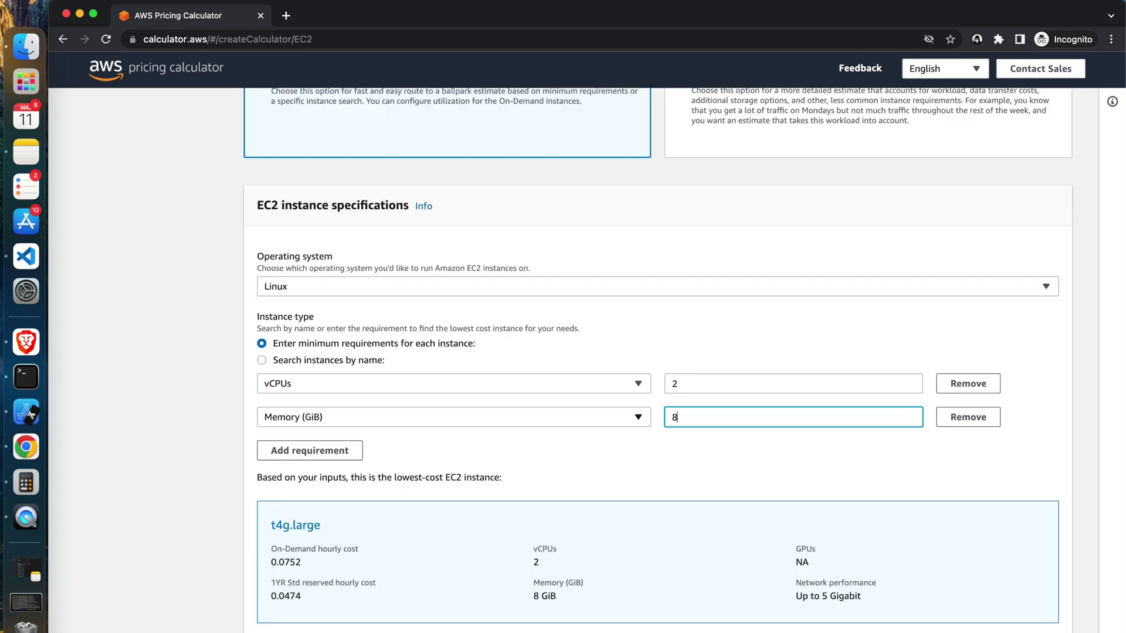
click(638, 450)
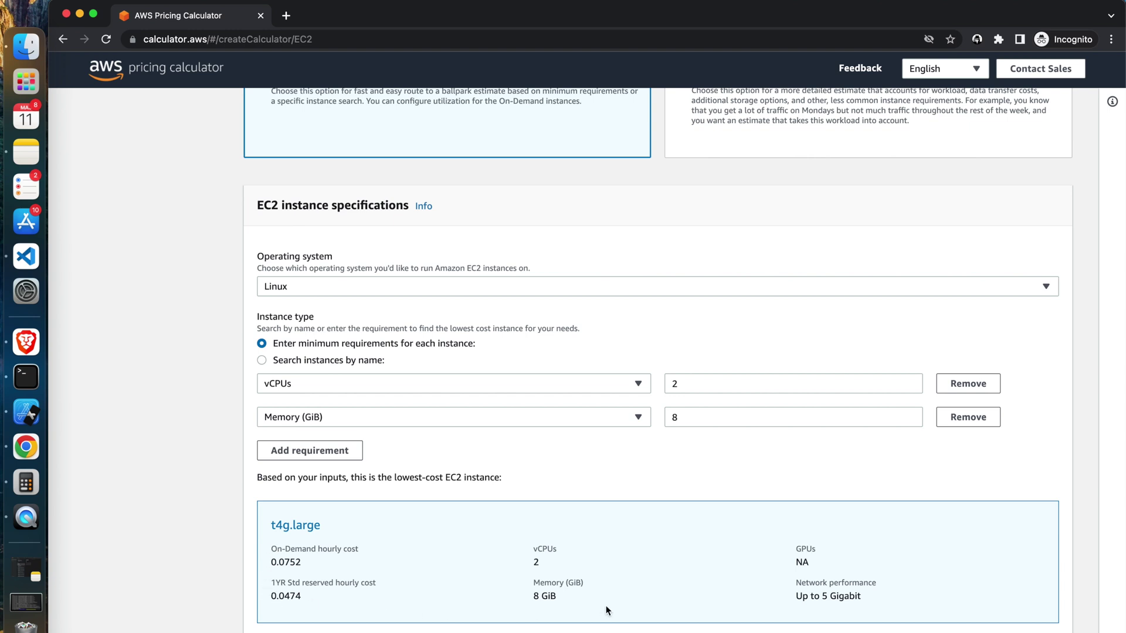
Step: Choose On-Demand Instances as the EC2 pricing model
scroll(607, 611, down, 5)
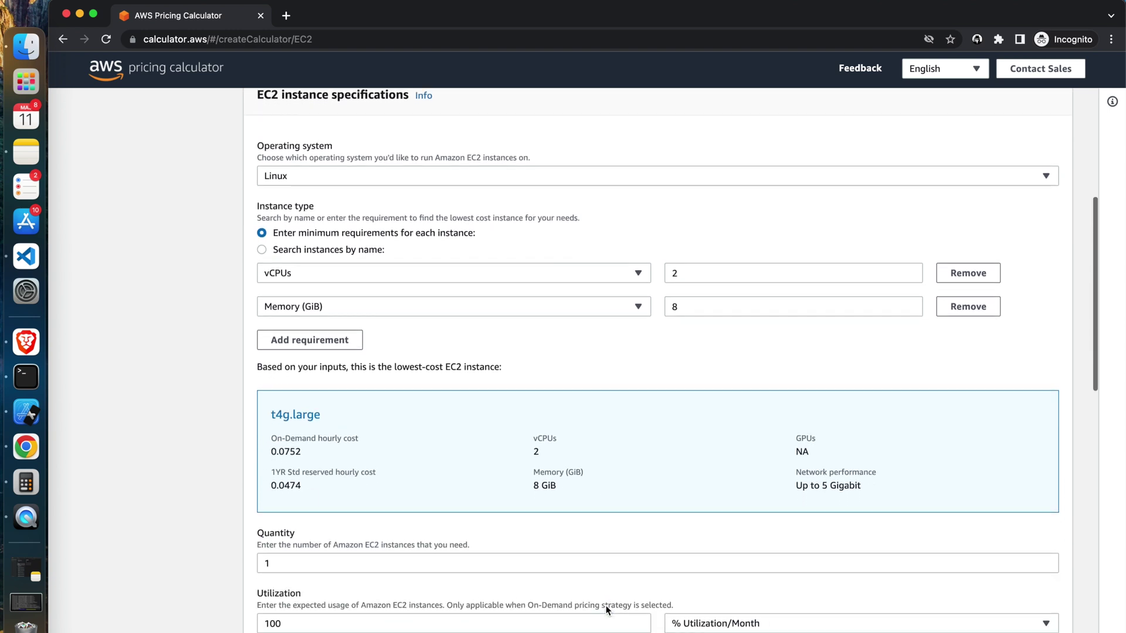
scroll(607, 611, down, 1)
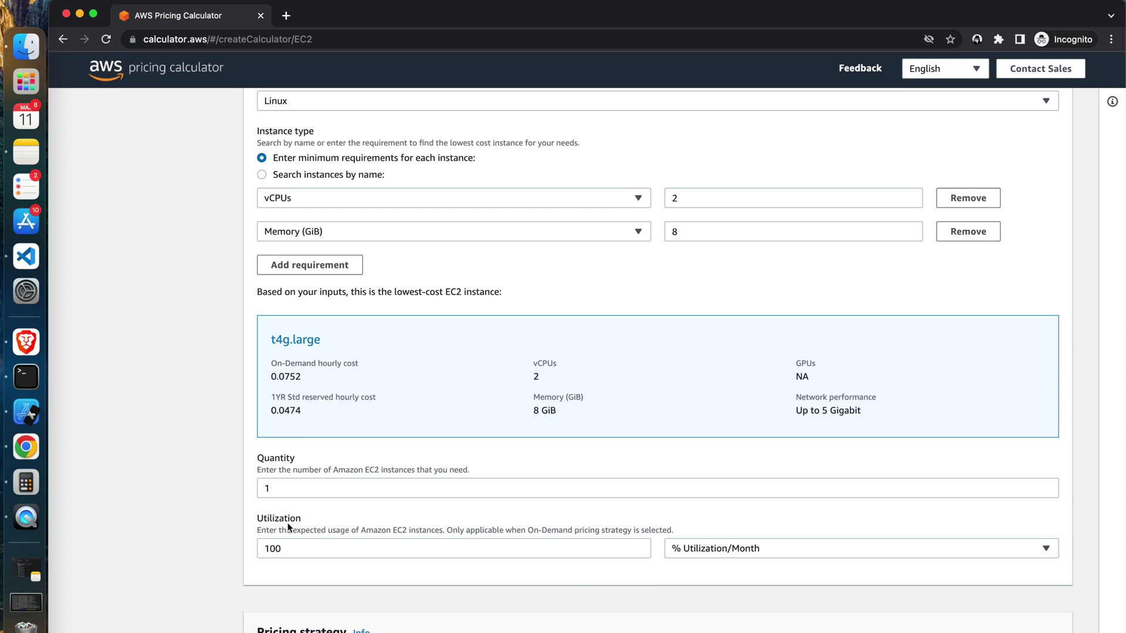
scroll(292, 569, down, 2)
scroll(291, 569, down, 5)
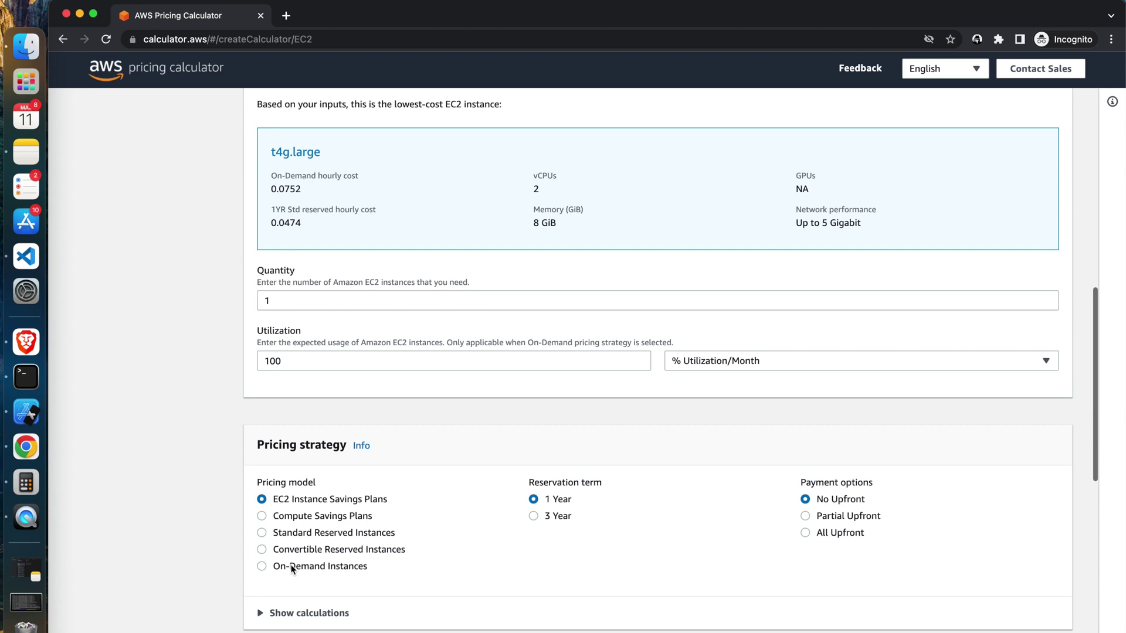
scroll(291, 569, down, 1)
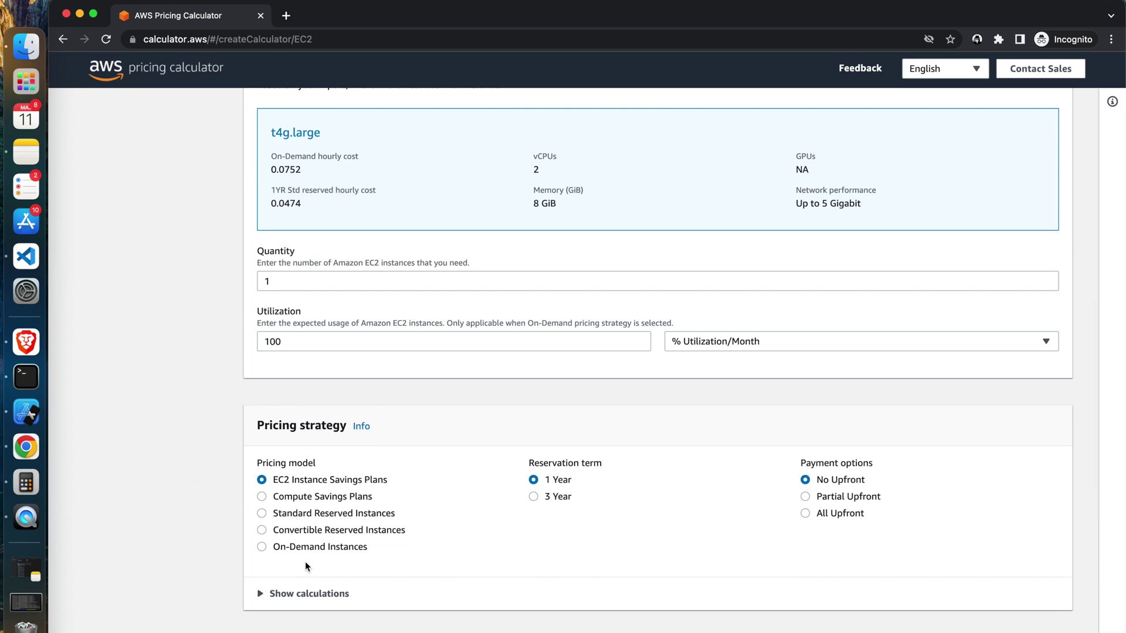
click(261, 548)
Step: Reduce the EBS gp2 storage amount from 30 to 20 GB
scroll(495, 575, down, 5)
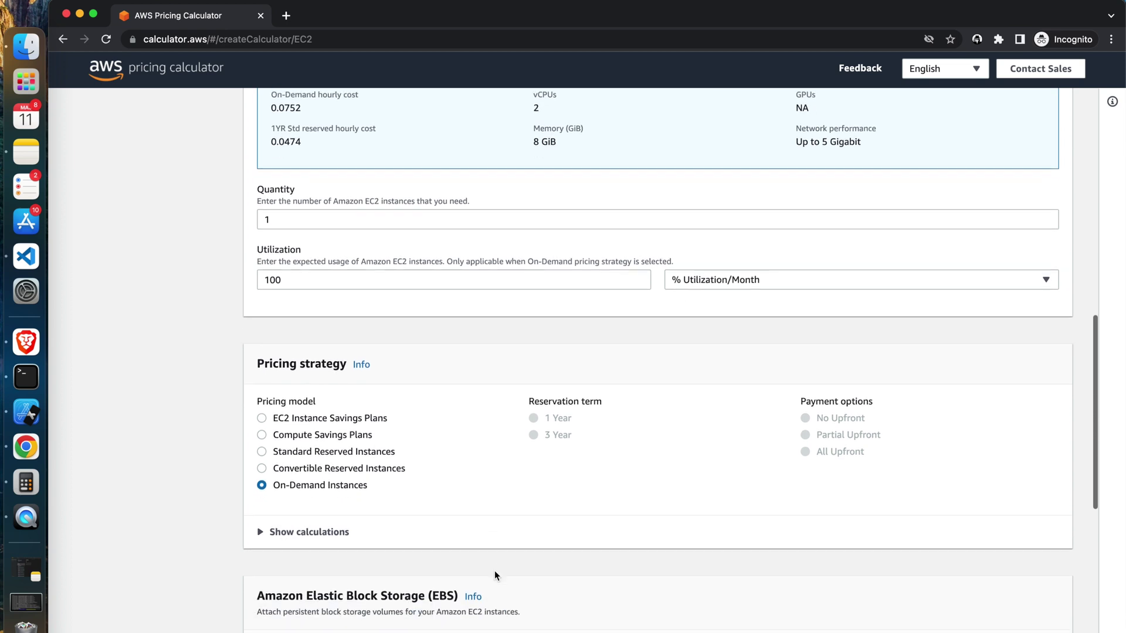
scroll(495, 575, down, 2)
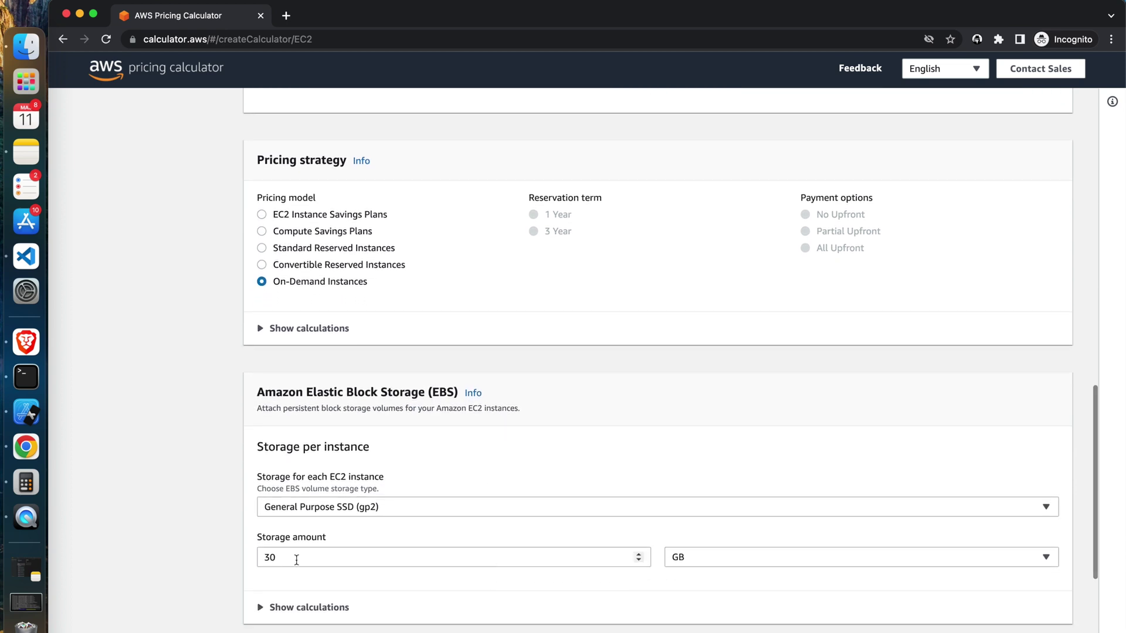
drag(295, 559, 261, 555)
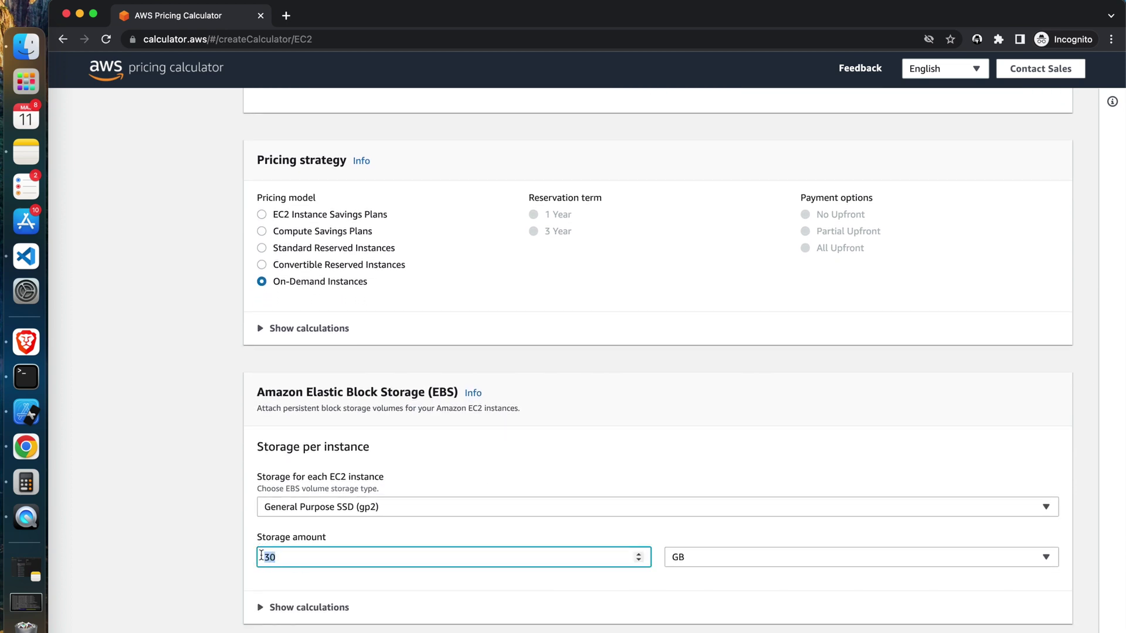
text(20)
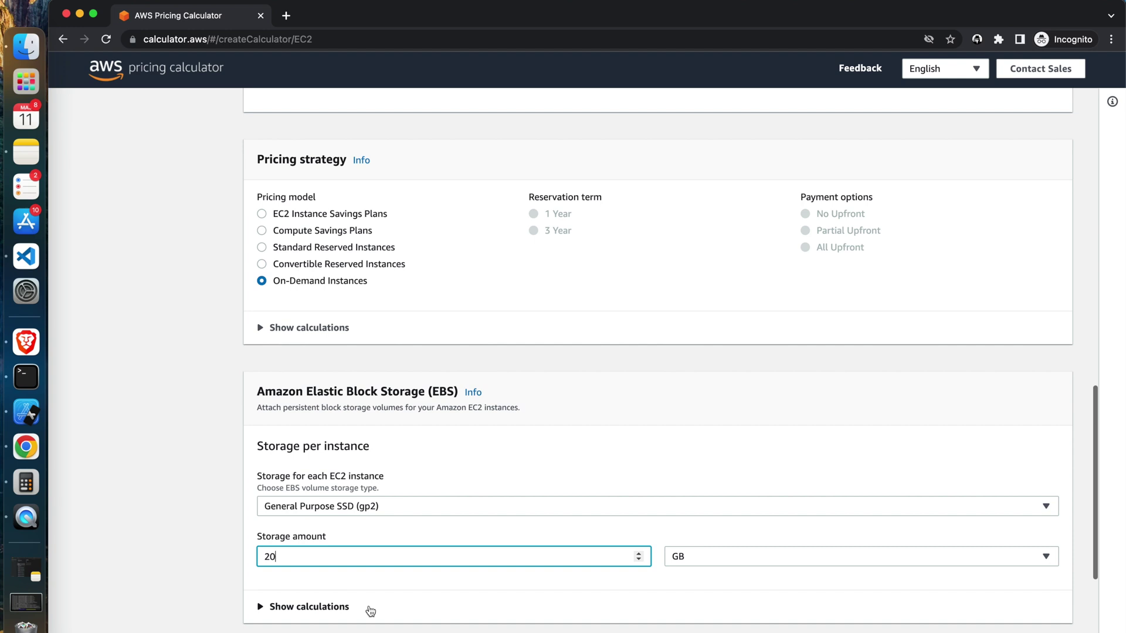
Step: Check the 57.22 USD monthly EC2 total and add it to My Estimate
scroll(371, 611, down, 5)
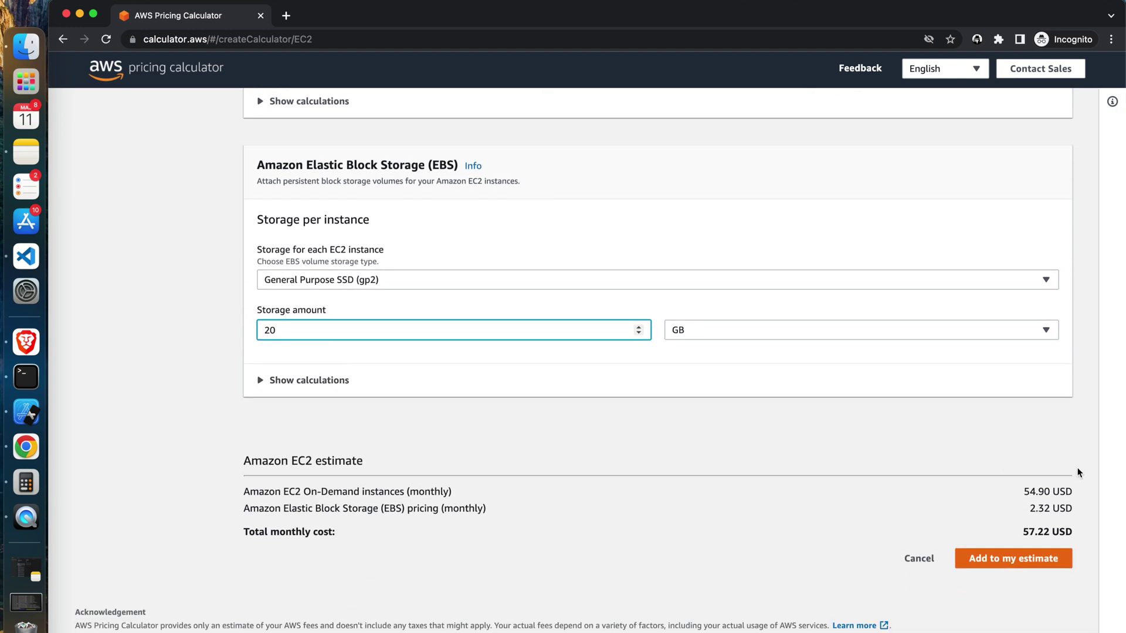
double_click(1035, 532)
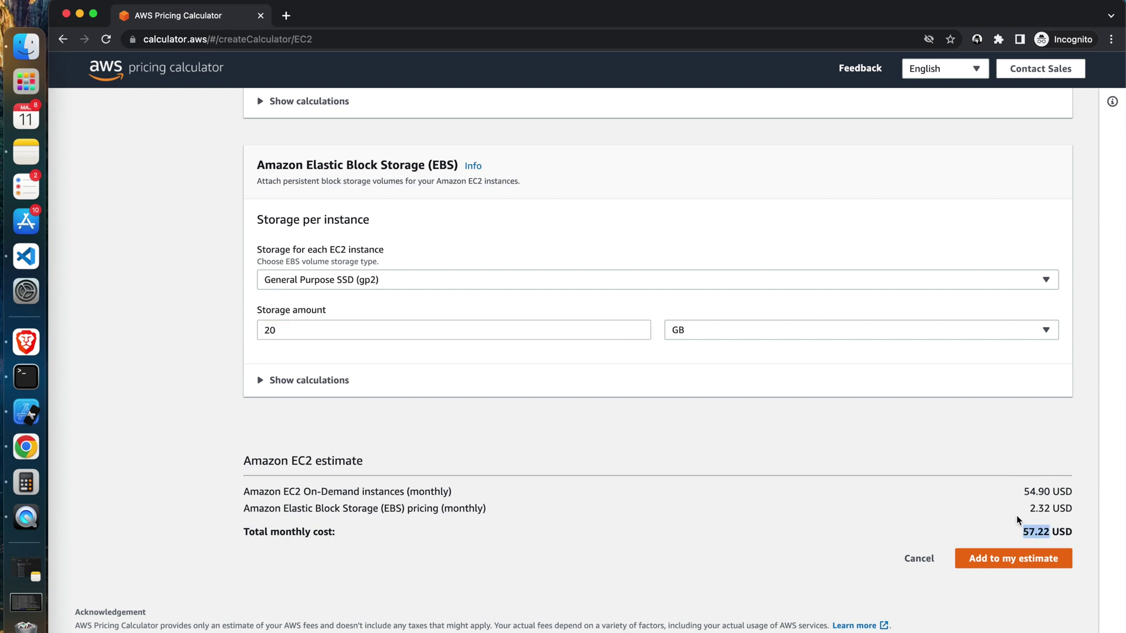
click(999, 518)
click(981, 564)
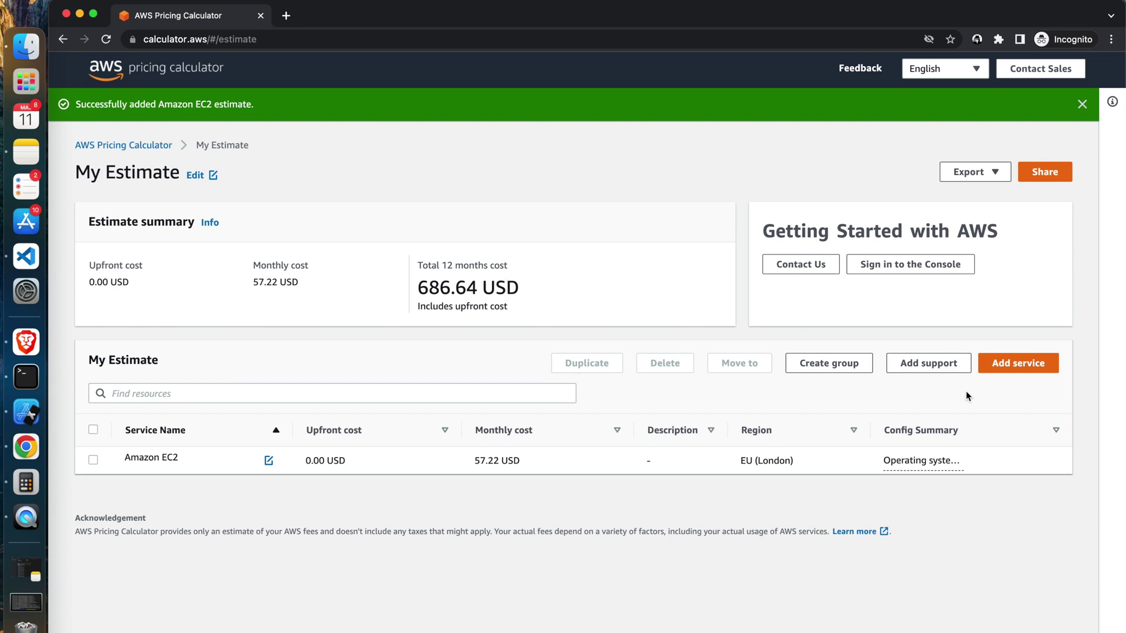
Step: Add another service by searching 'postgres' and open Amazon RDS for PostgreSQL's configuration
click(1018, 369)
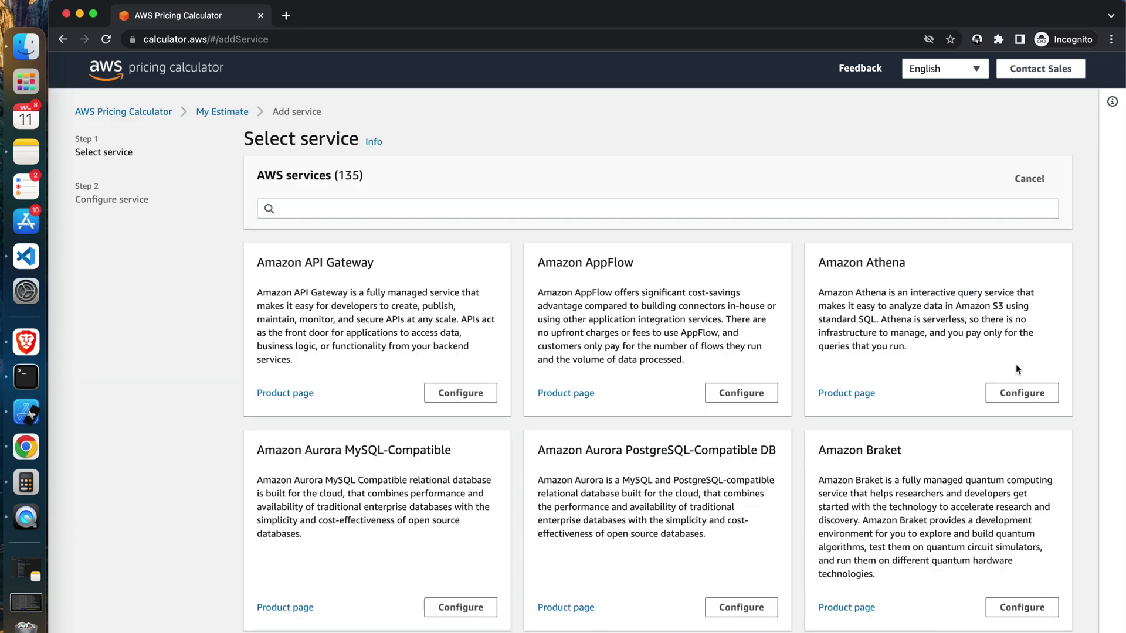
click(628, 207)
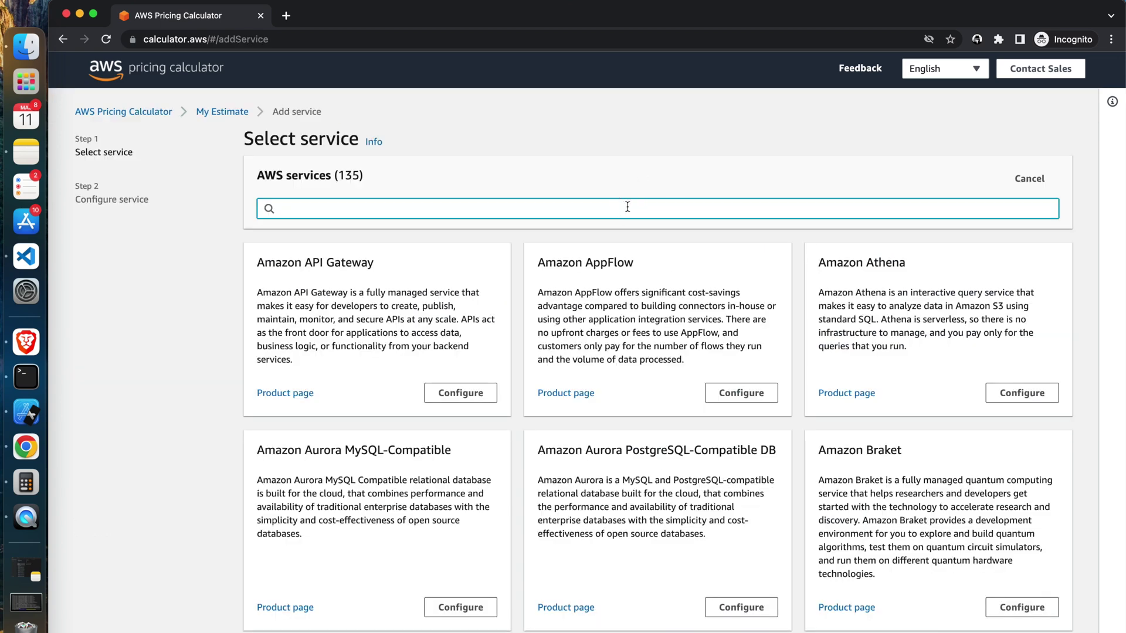
text(post)
text(gres)
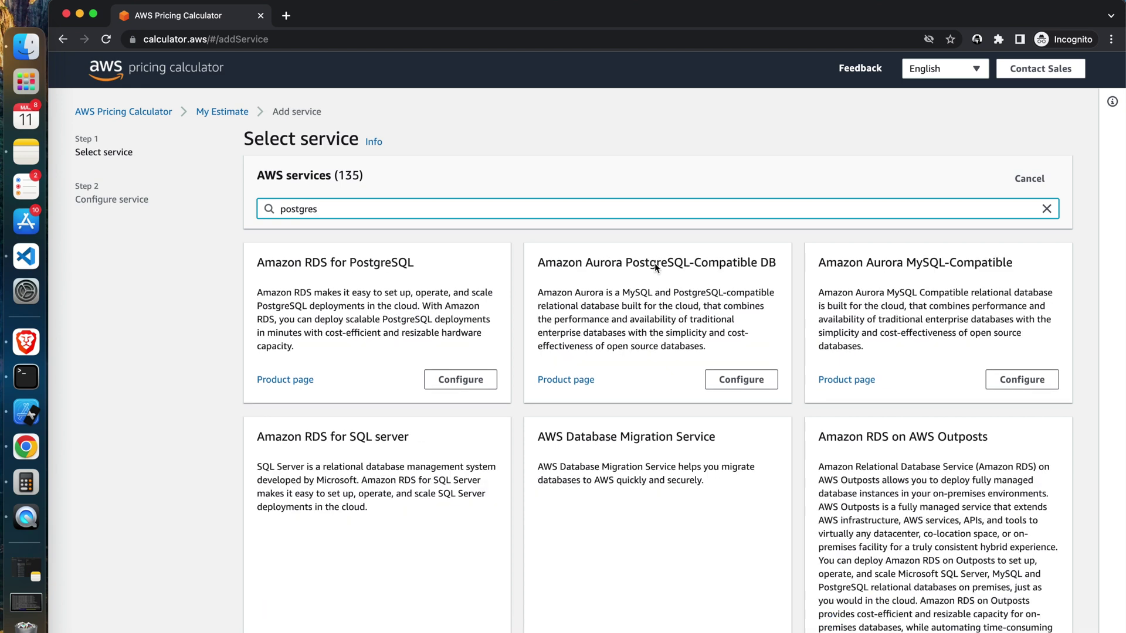
click(473, 381)
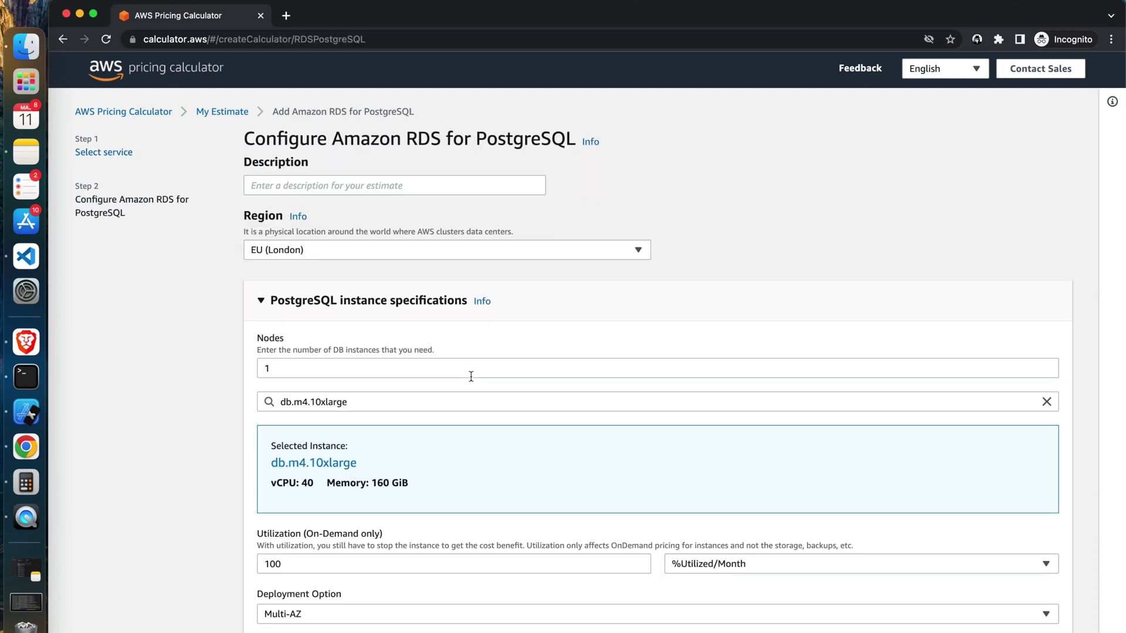
Step: Replace the default db.m4.10xlarge with db.t4g.large using a 't4' instance search
click(647, 406)
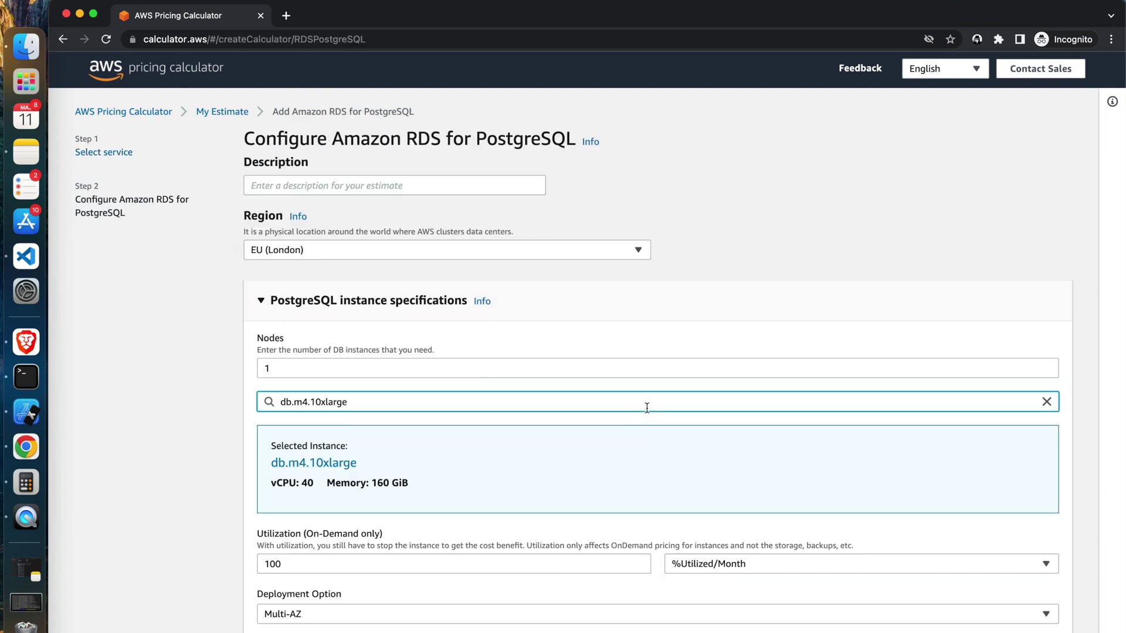
click(1046, 402)
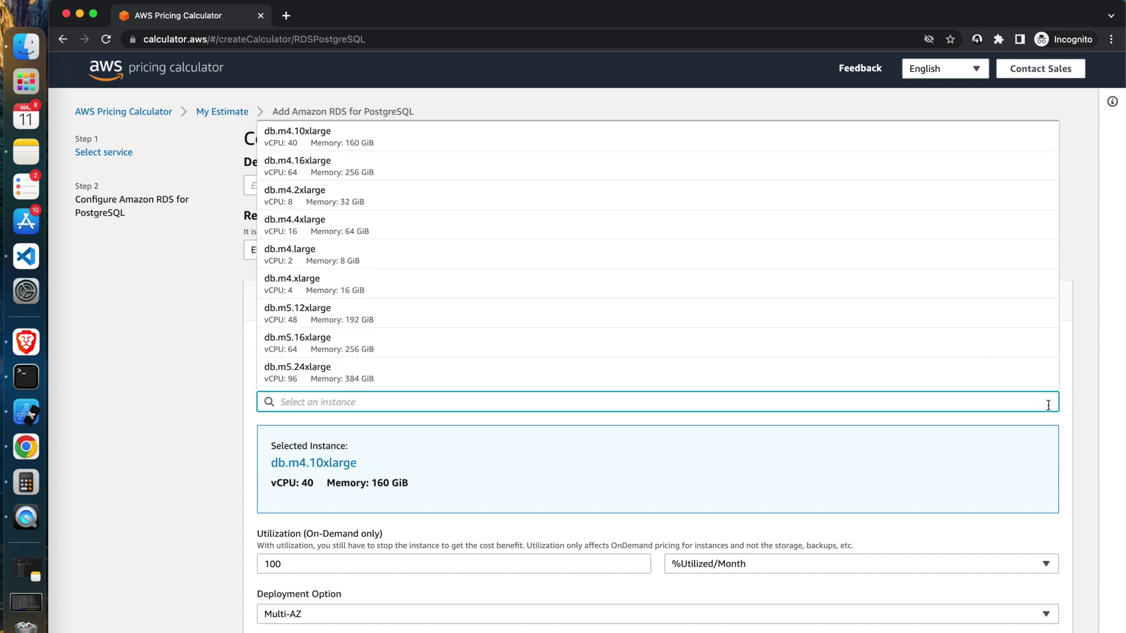
text(t4)
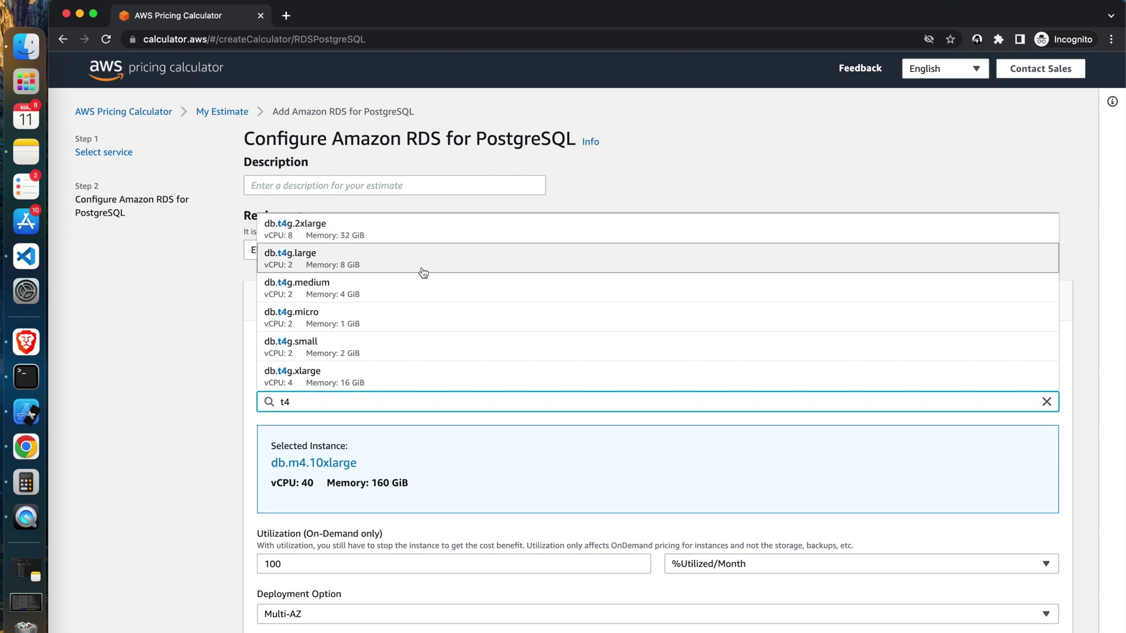
click(375, 262)
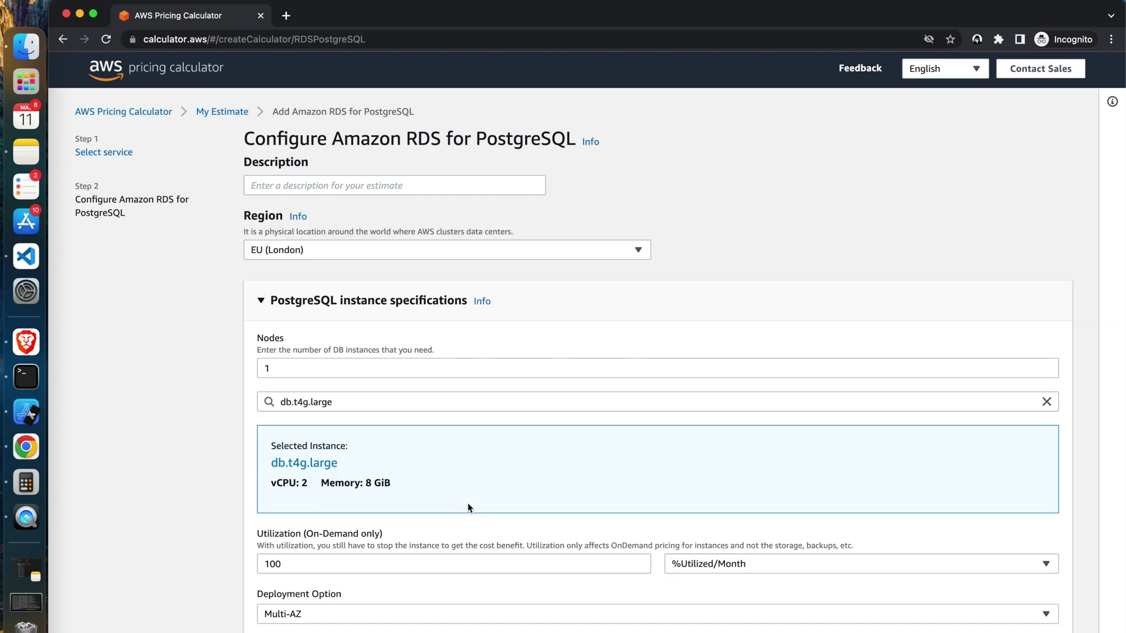
scroll(467, 502, down, 2)
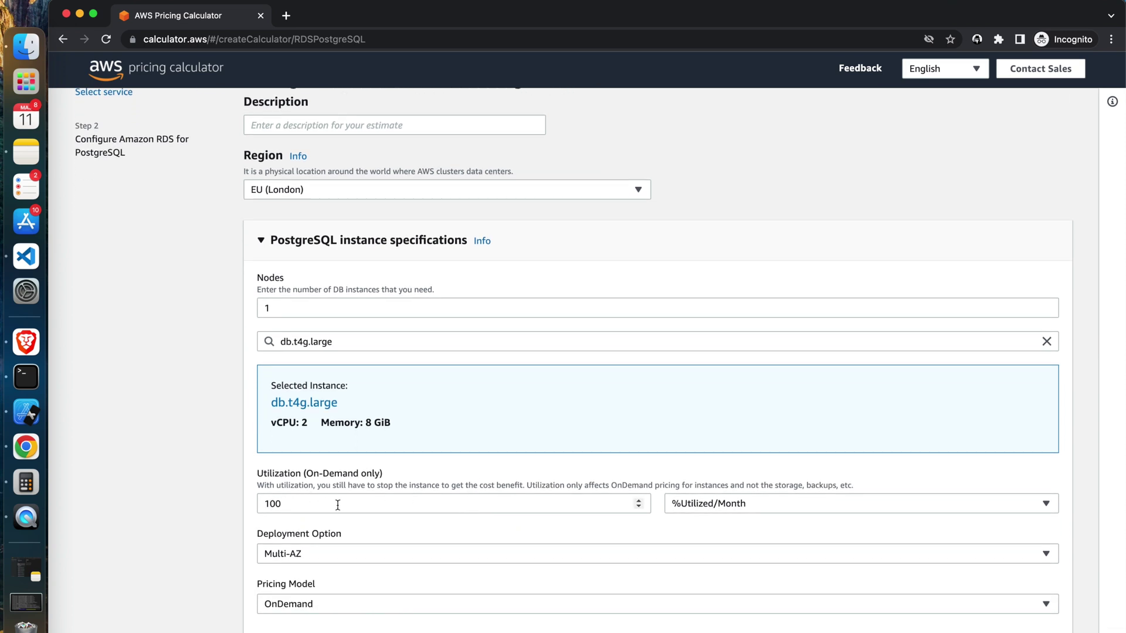
Step: Show the cost calculations and set the PostgreSQL storage amount to 100 GB
scroll(346, 564, down, 2)
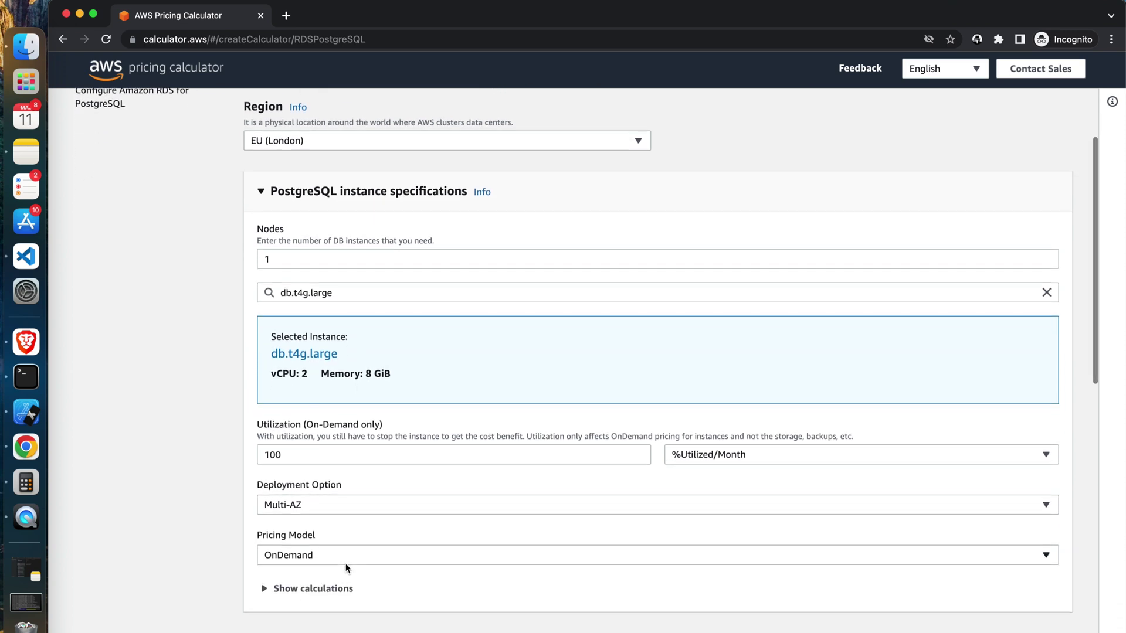
click(263, 590)
scroll(264, 596, down, 2)
scroll(264, 595, down, 1)
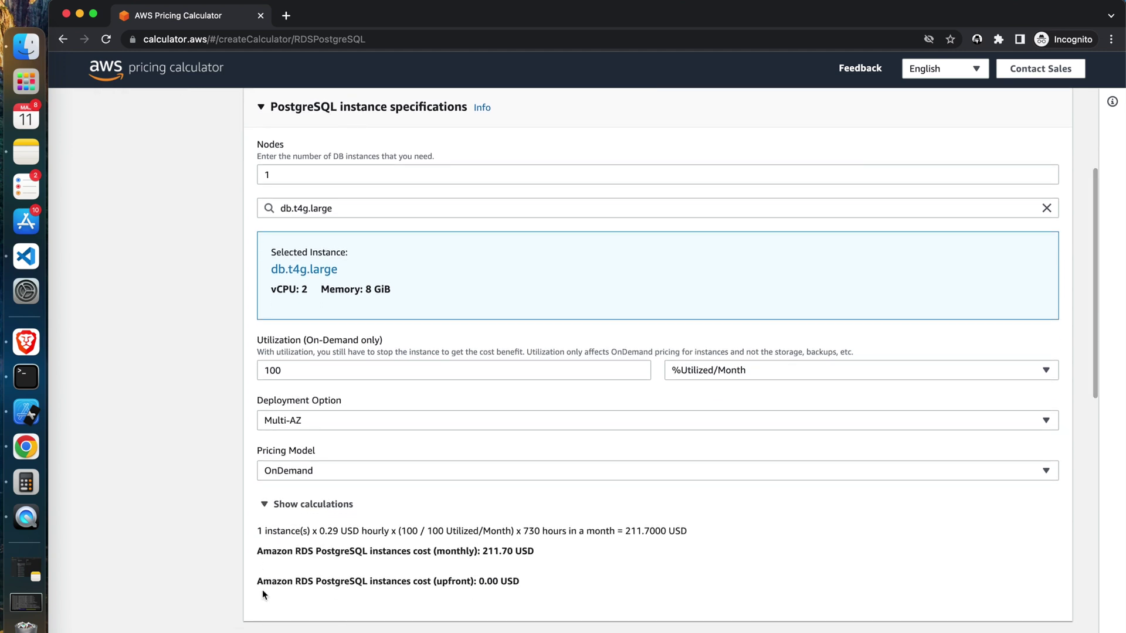
scroll(526, 557, down, 9)
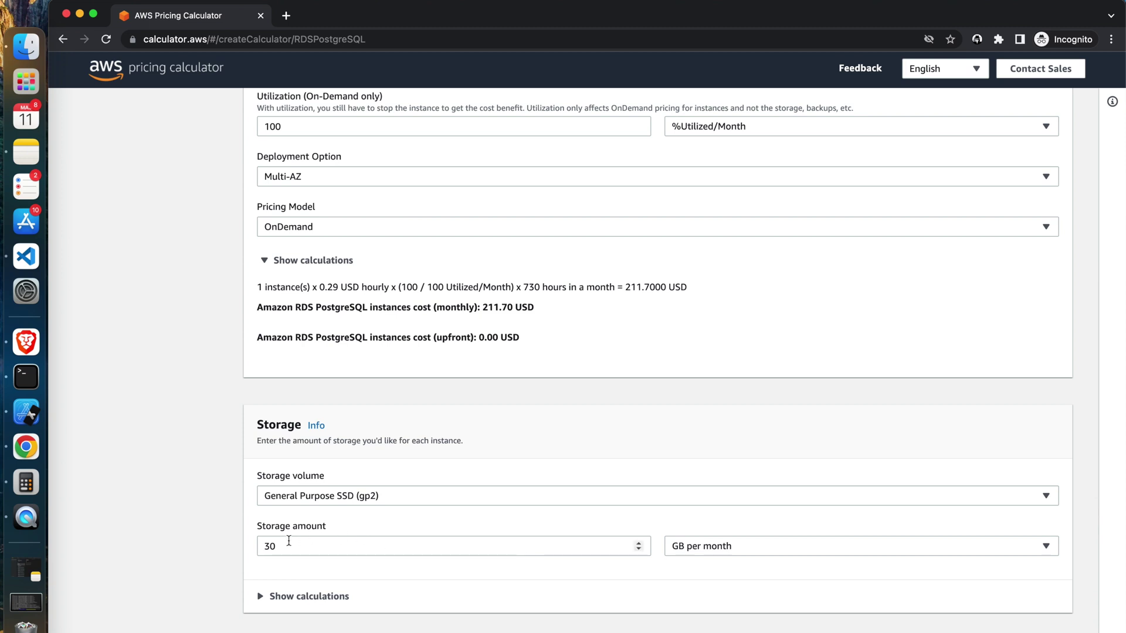
drag(274, 546, 208, 552)
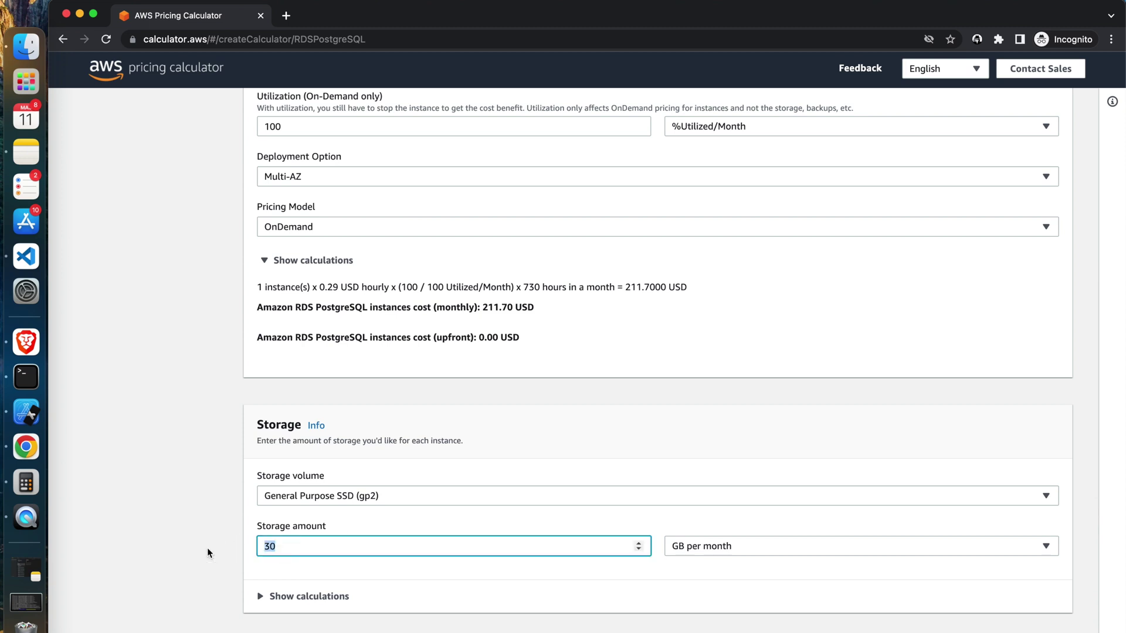
text(100)
Step: Add 20 GB backup storage and add PostgreSQL to the estimate, totalling 297.52 USD monthly
scroll(409, 600, down, 1)
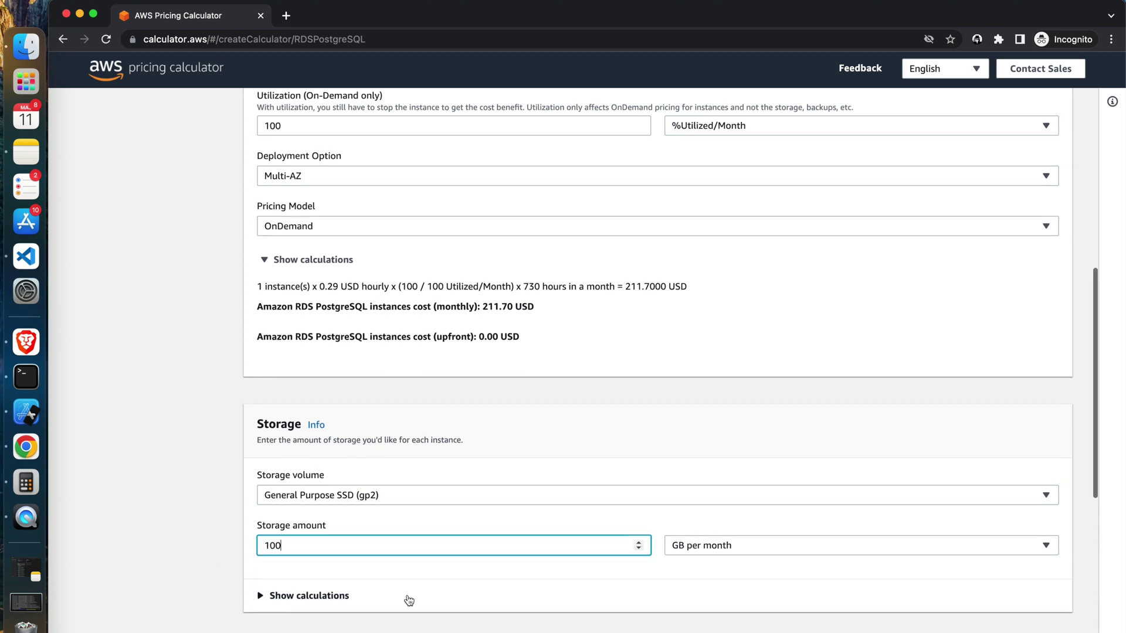
scroll(409, 601, down, 3)
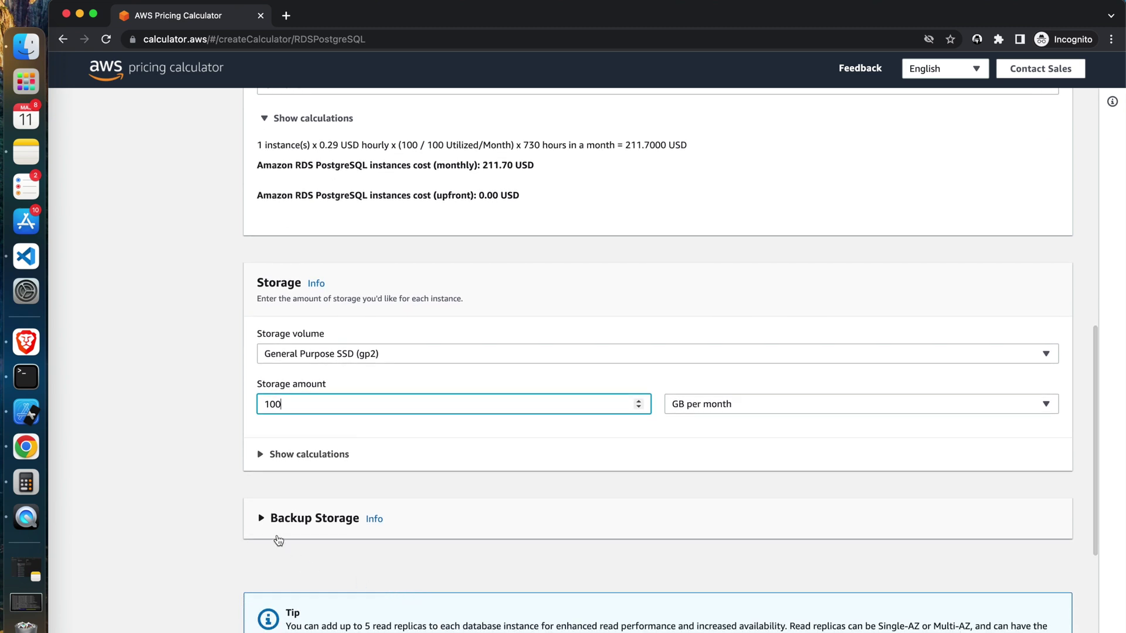
click(269, 522)
scroll(452, 530, down, 5)
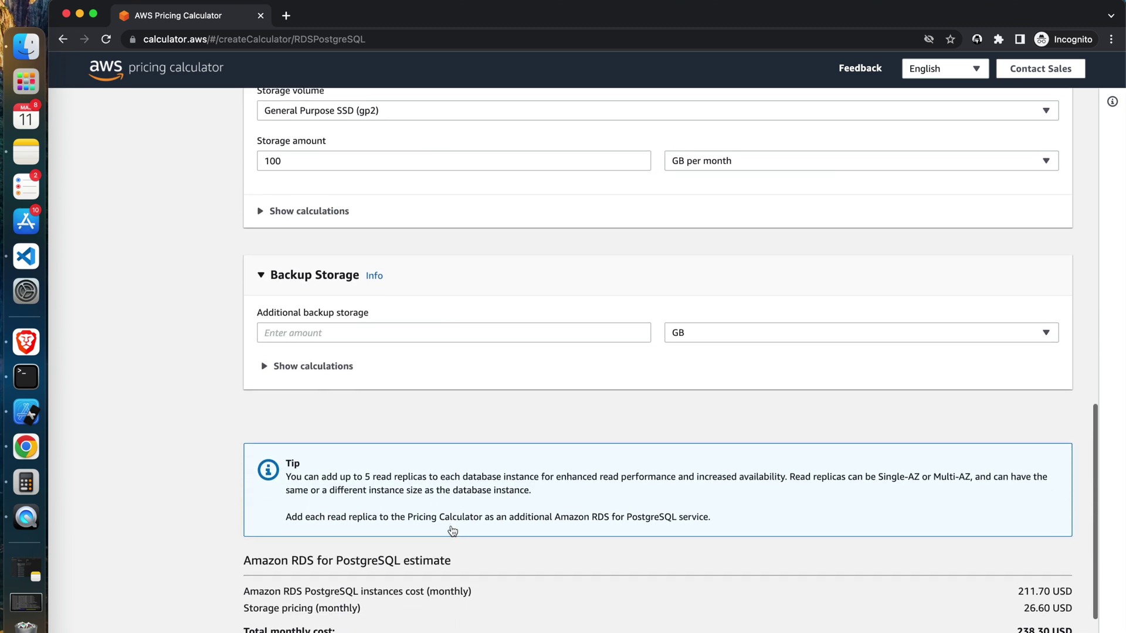
scroll(453, 530, down, 2)
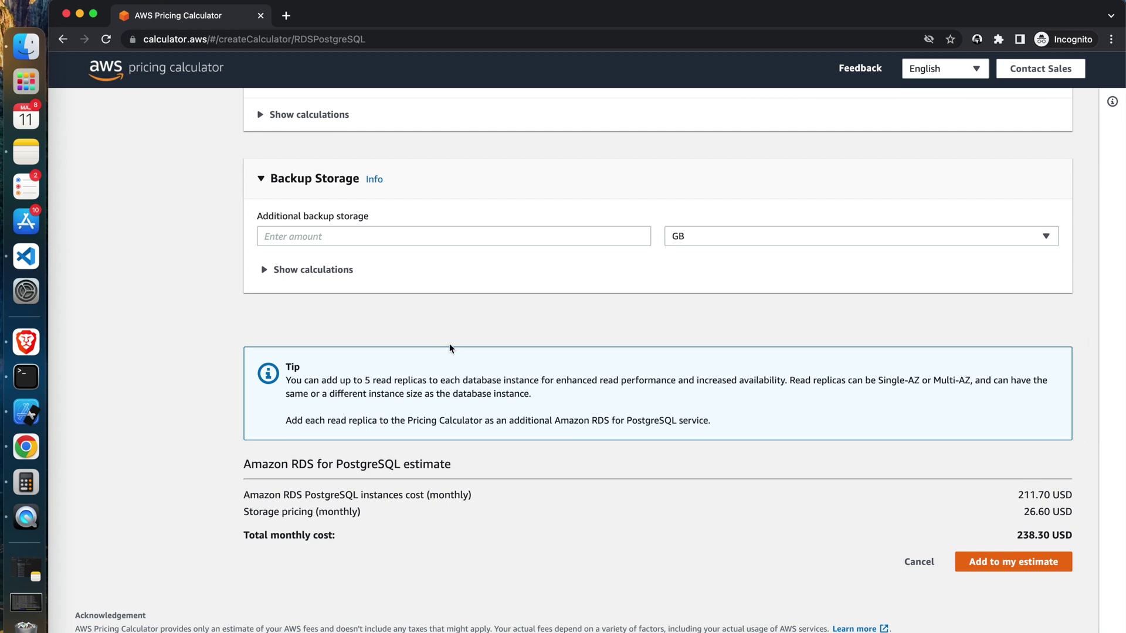
scroll(394, 239, up, 1)
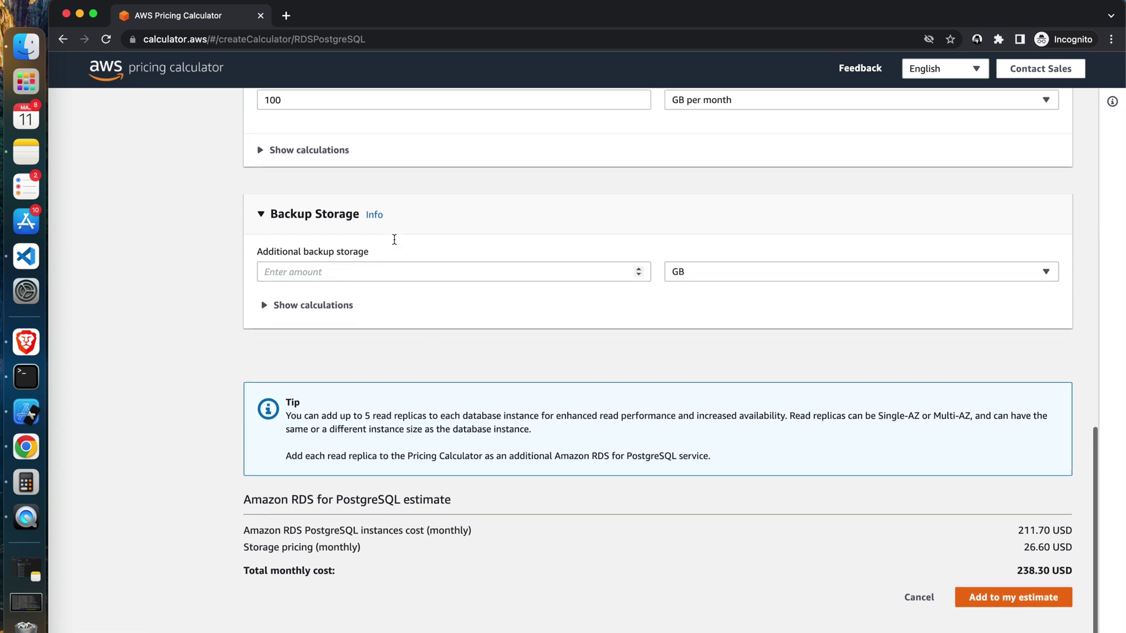
click(381, 271)
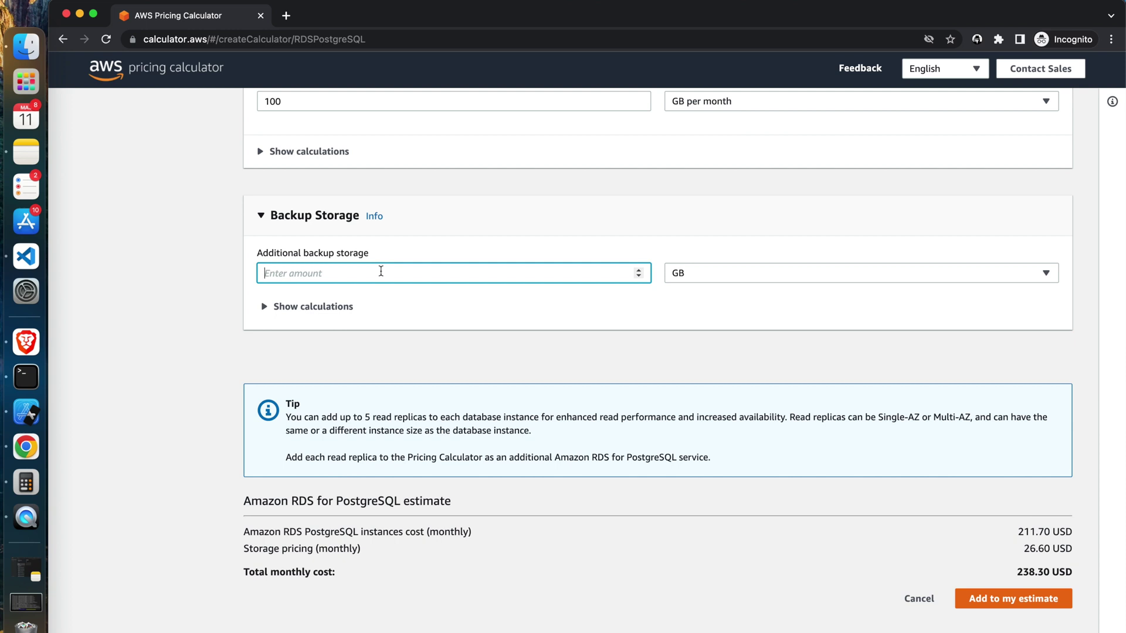
text(20)
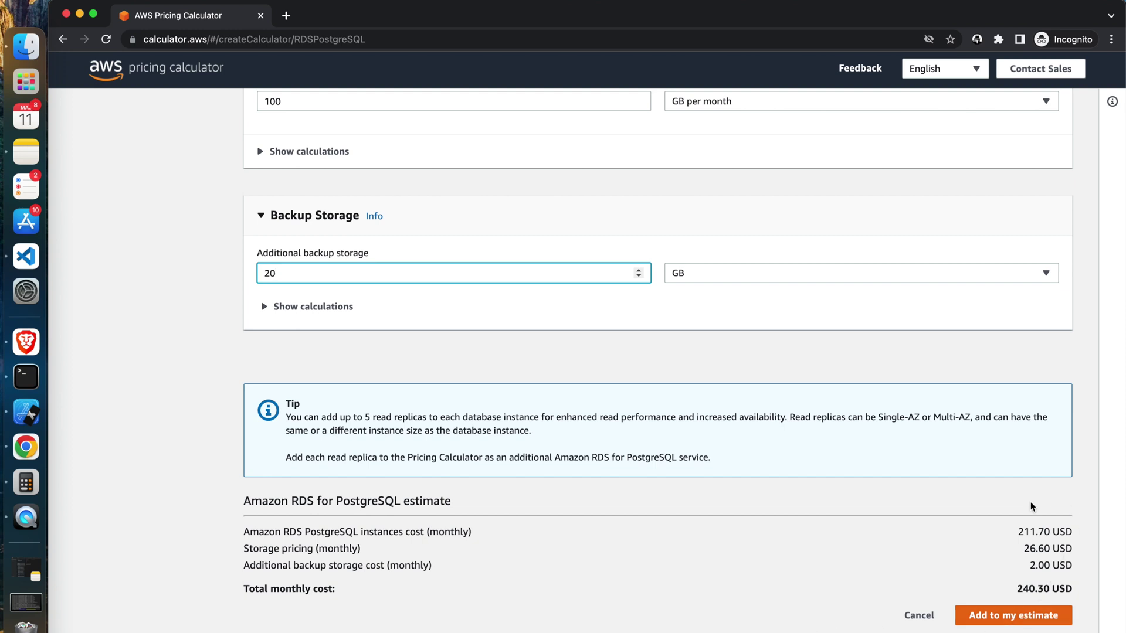
click(1027, 621)
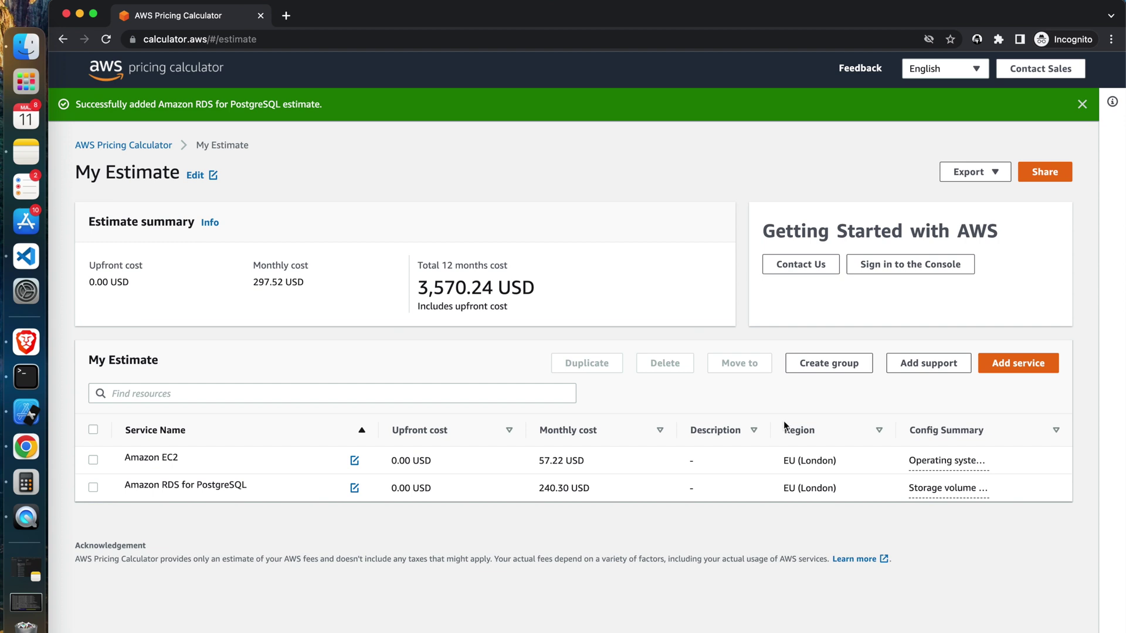
drag(305, 281, 246, 286)
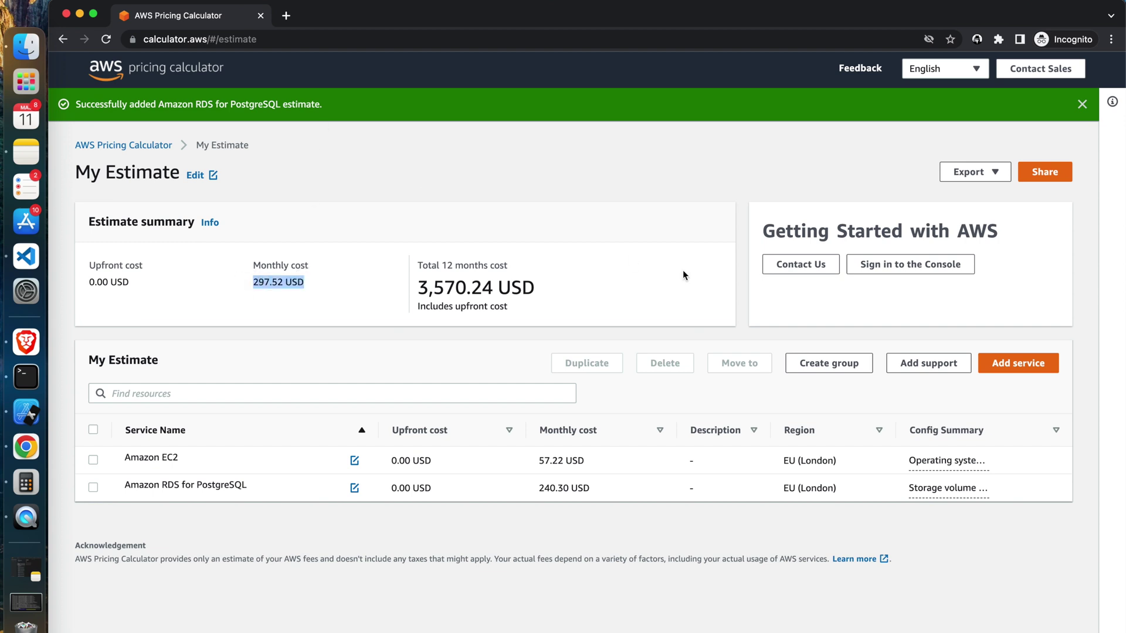
Step: Add AWS Lambda to the estimate, priced as Lambda Function - Without Free Tier
click(1014, 364)
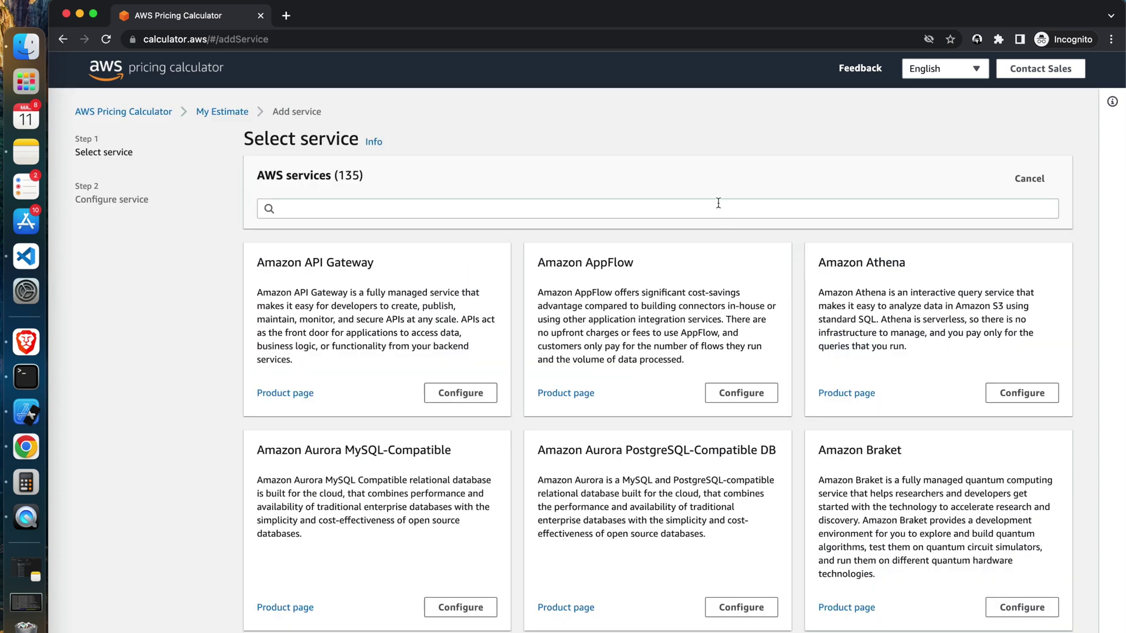
click(716, 208)
text(lamb)
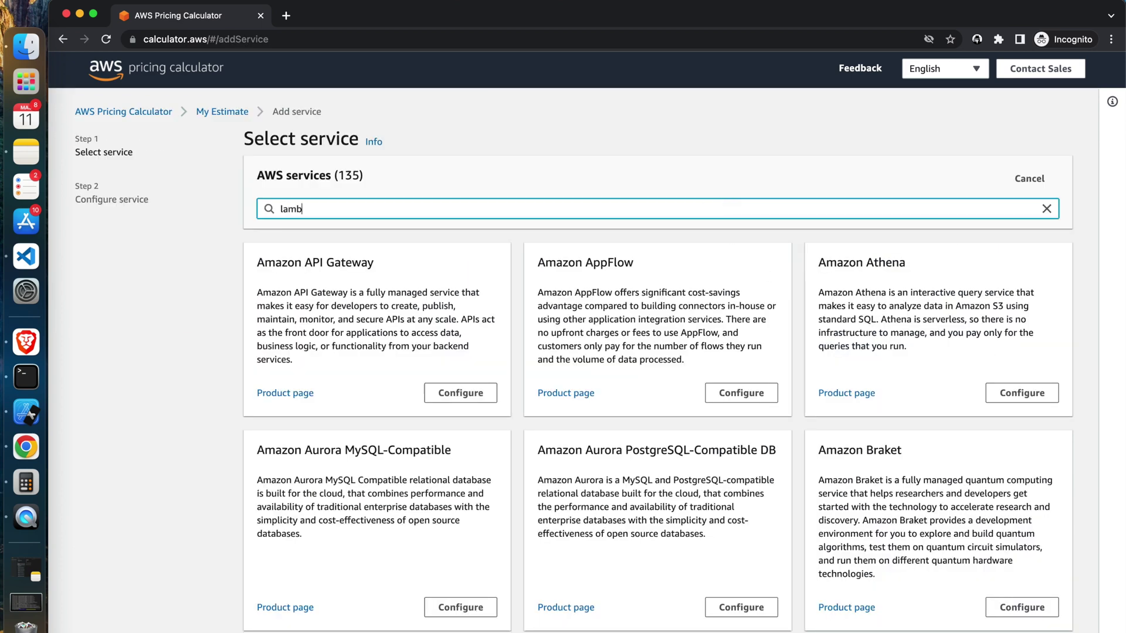
text(da)
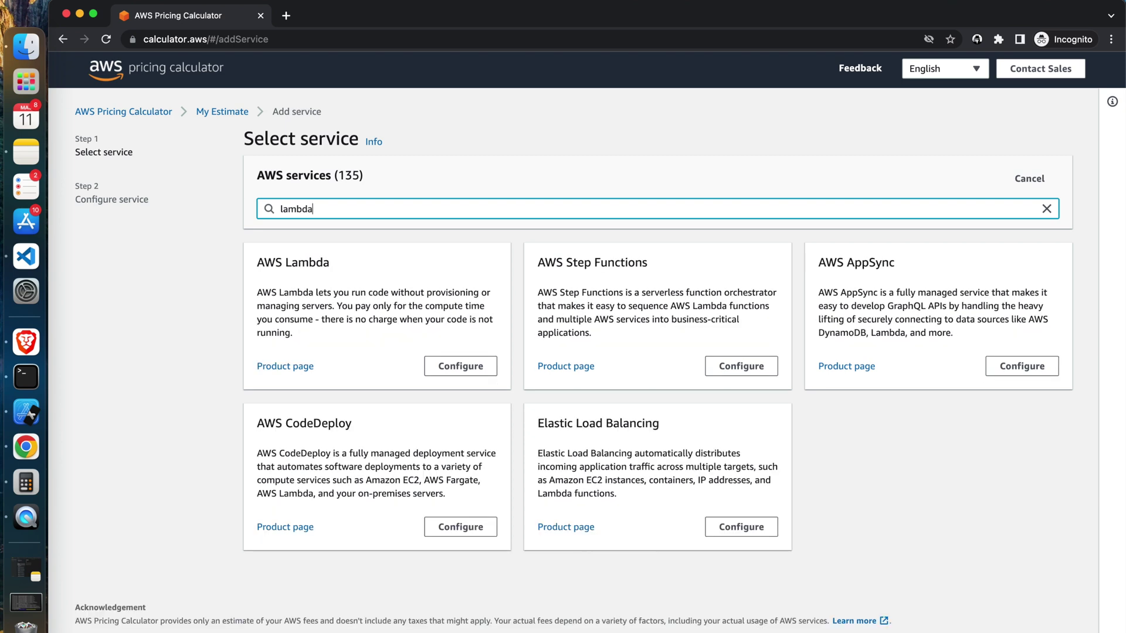
click(481, 366)
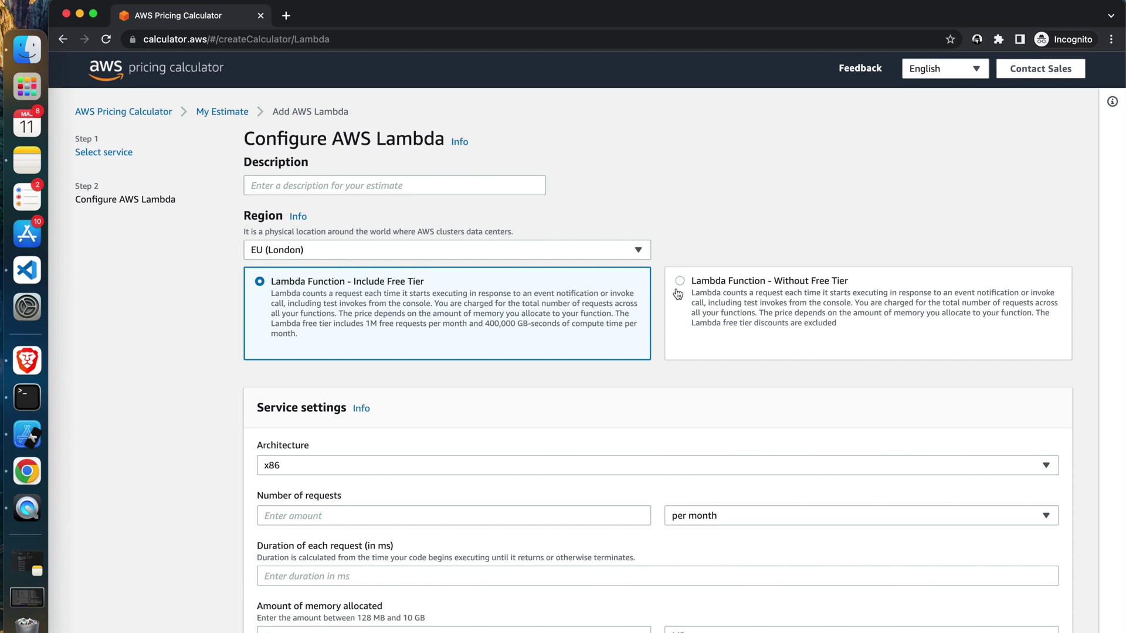
click(687, 293)
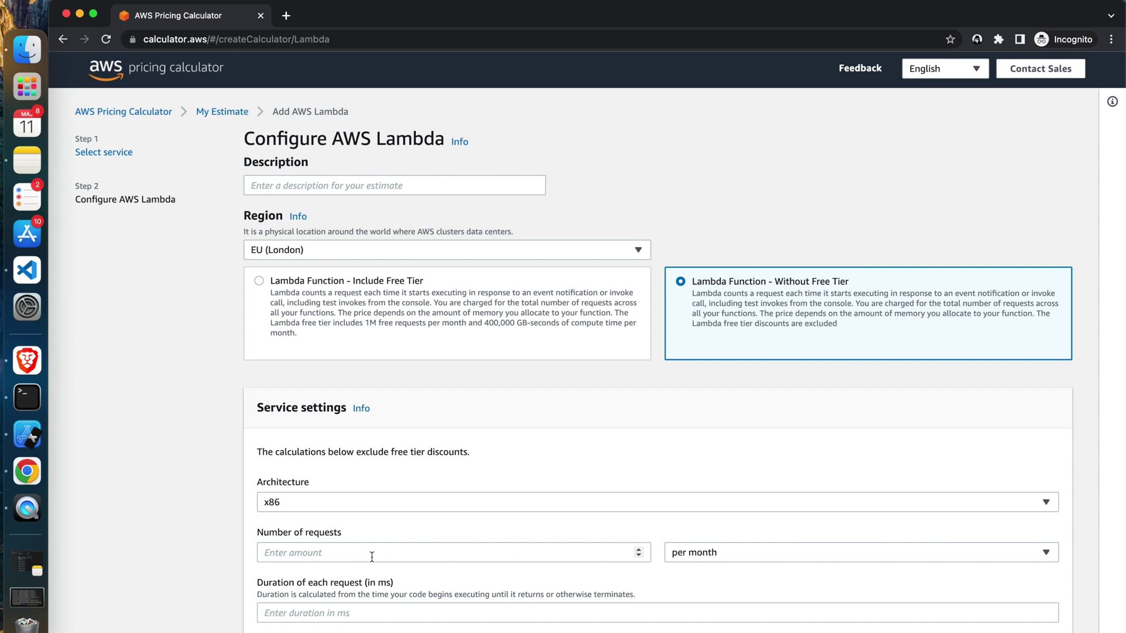
Step: Focus Number of requests and search the system for a calculator app ('kal')
click(372, 556)
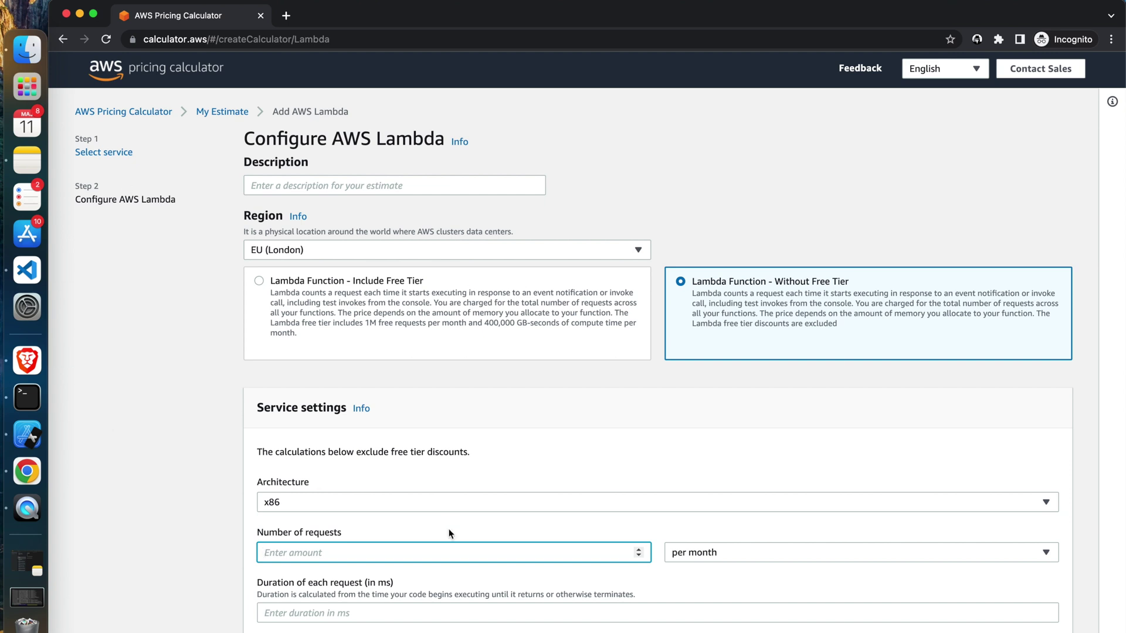
key(super+space)
text(kal)
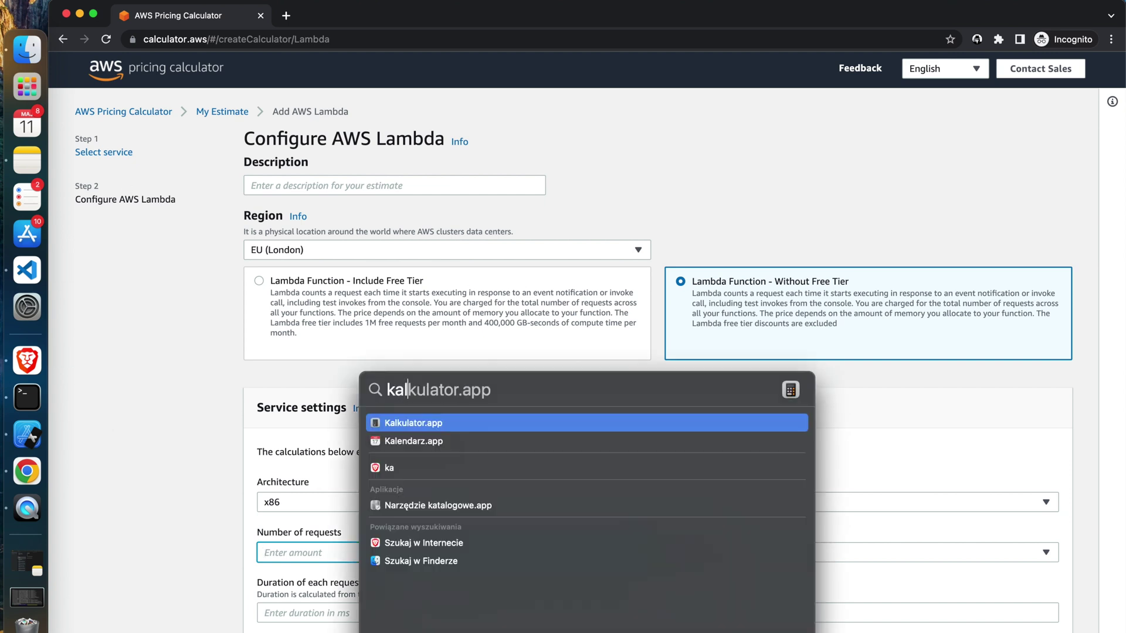
key(Return)
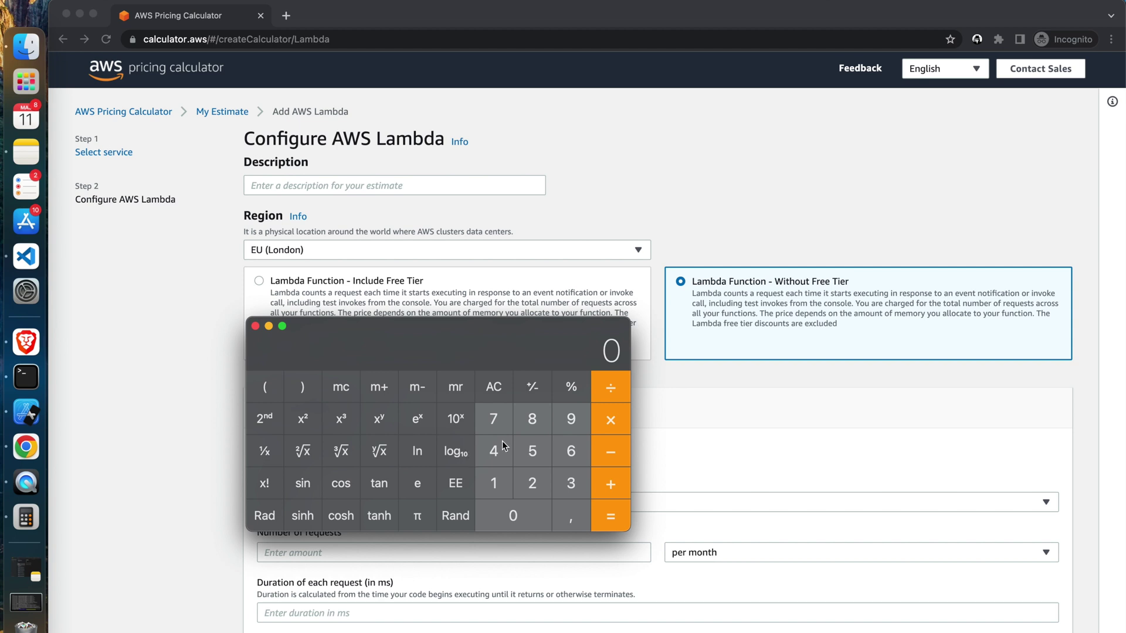
click(558, 486)
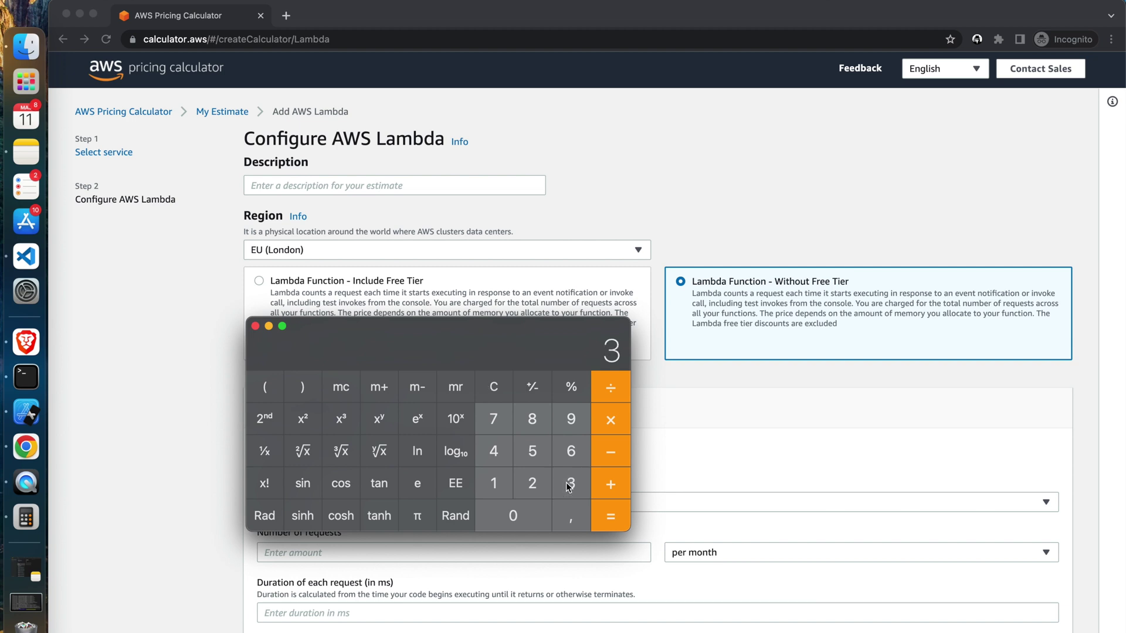
click(611, 431)
click(522, 475)
click(495, 445)
click(611, 421)
click(574, 486)
click(495, 486)
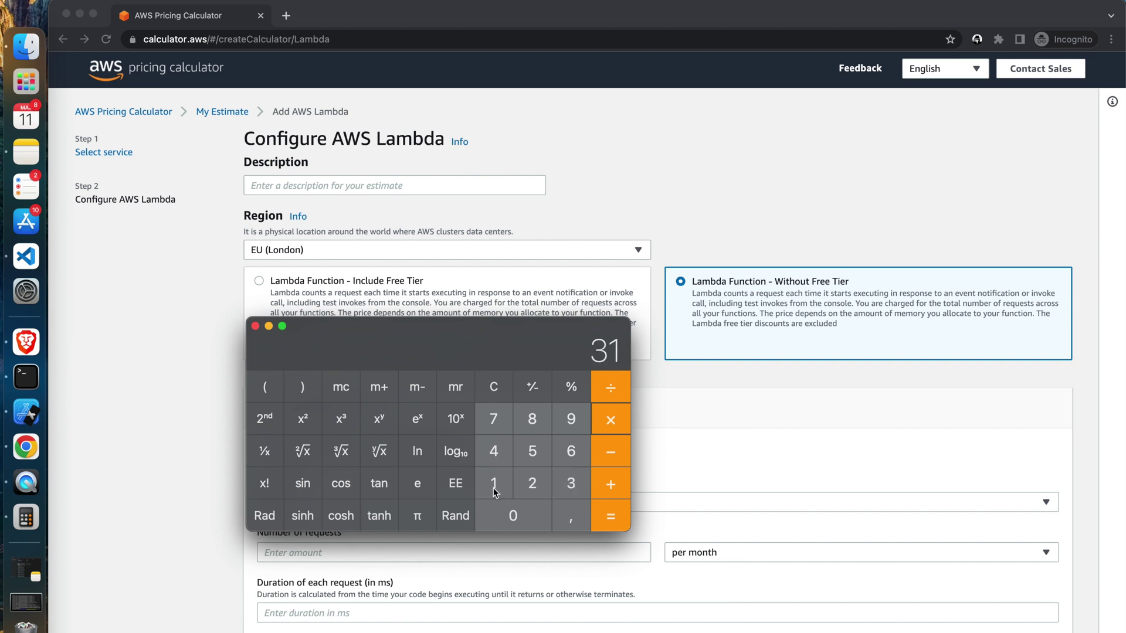
click(622, 514)
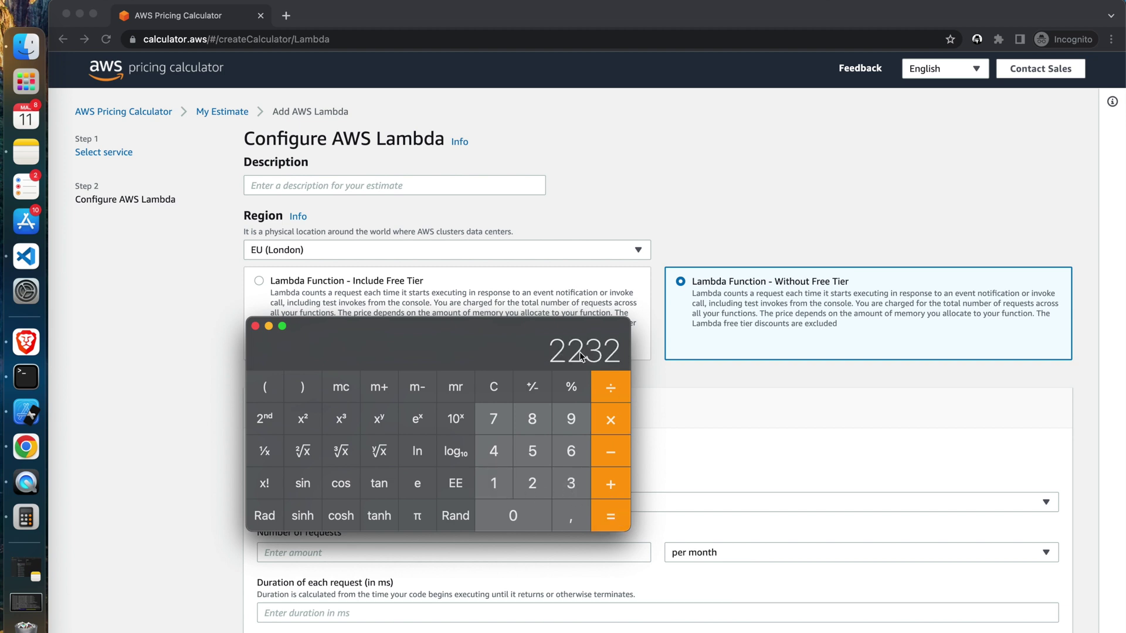
click(256, 326)
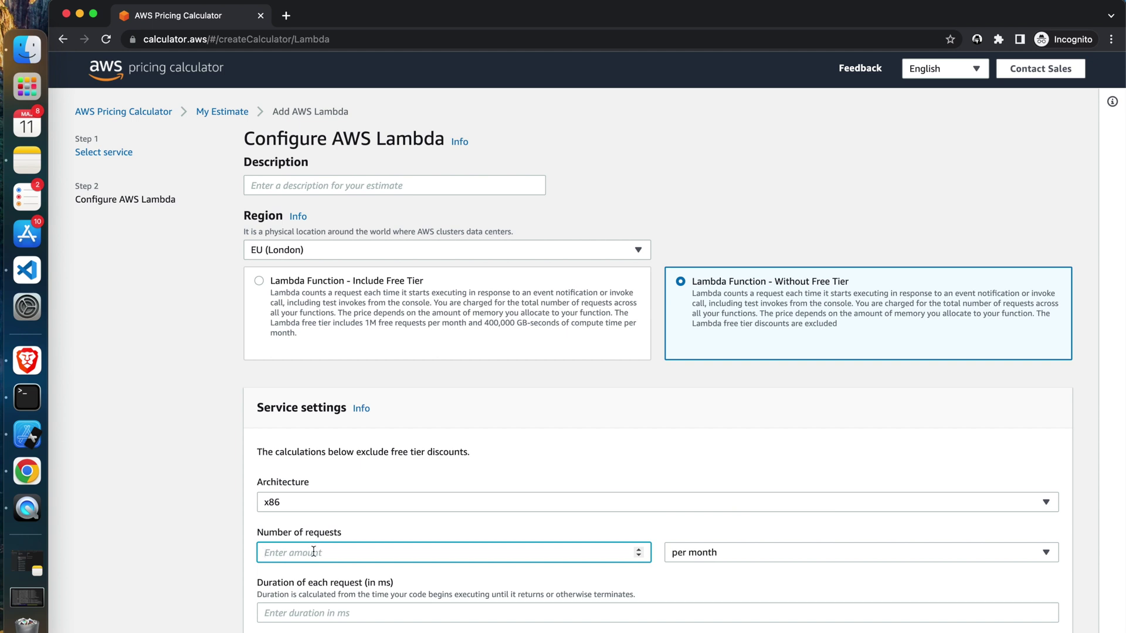
text(2232)
Step: Set the Lambda duration to 600 ms and memory to 512 MB, for 0.01 USD monthly
scroll(629, 560, down, 3)
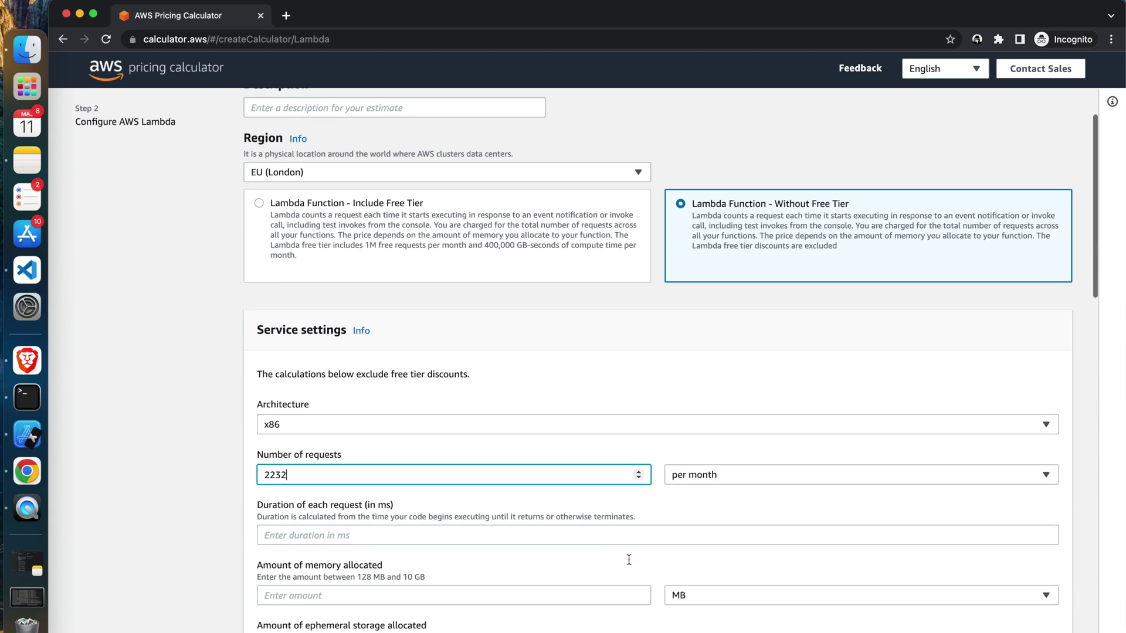
scroll(629, 560, down, 2)
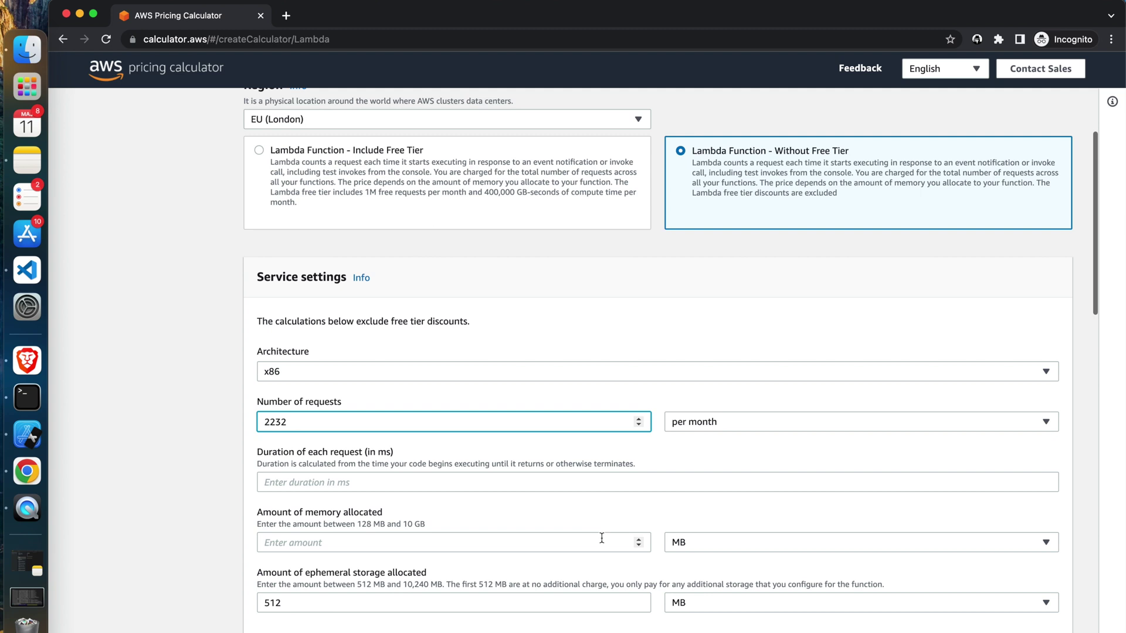
click(560, 491)
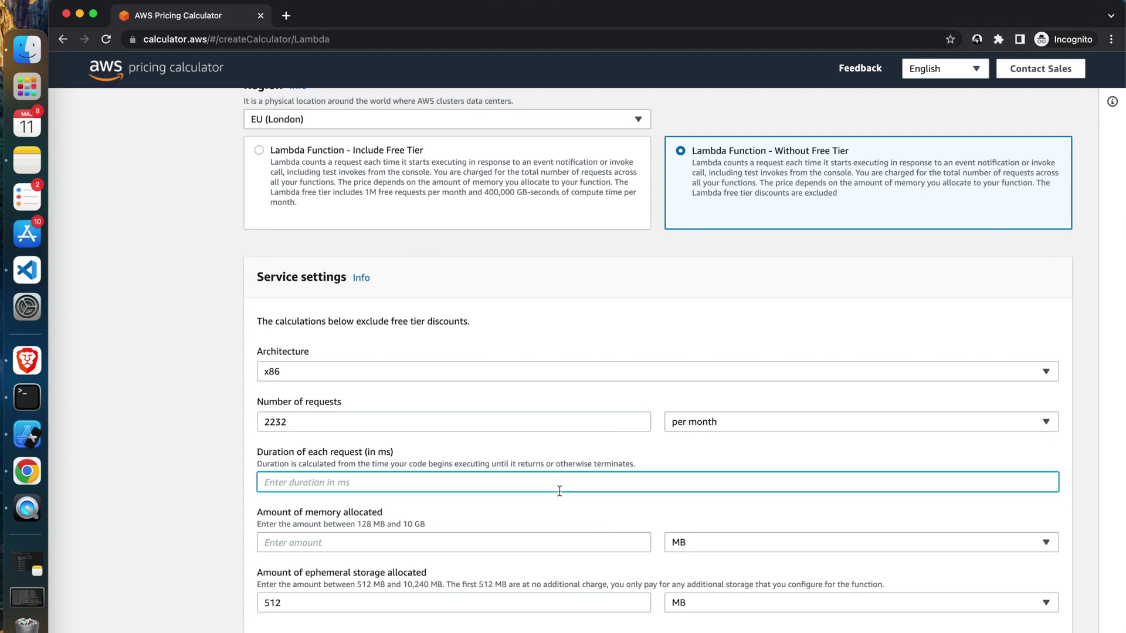
text(600)
click(514, 545)
text(512)
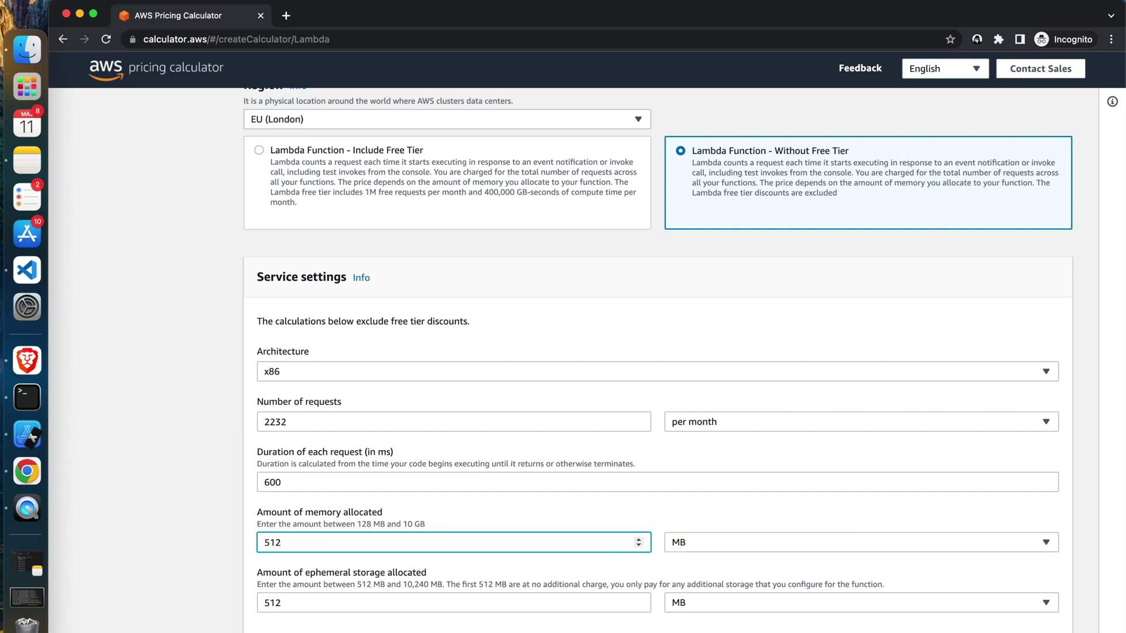
scroll(670, 357, down, 1)
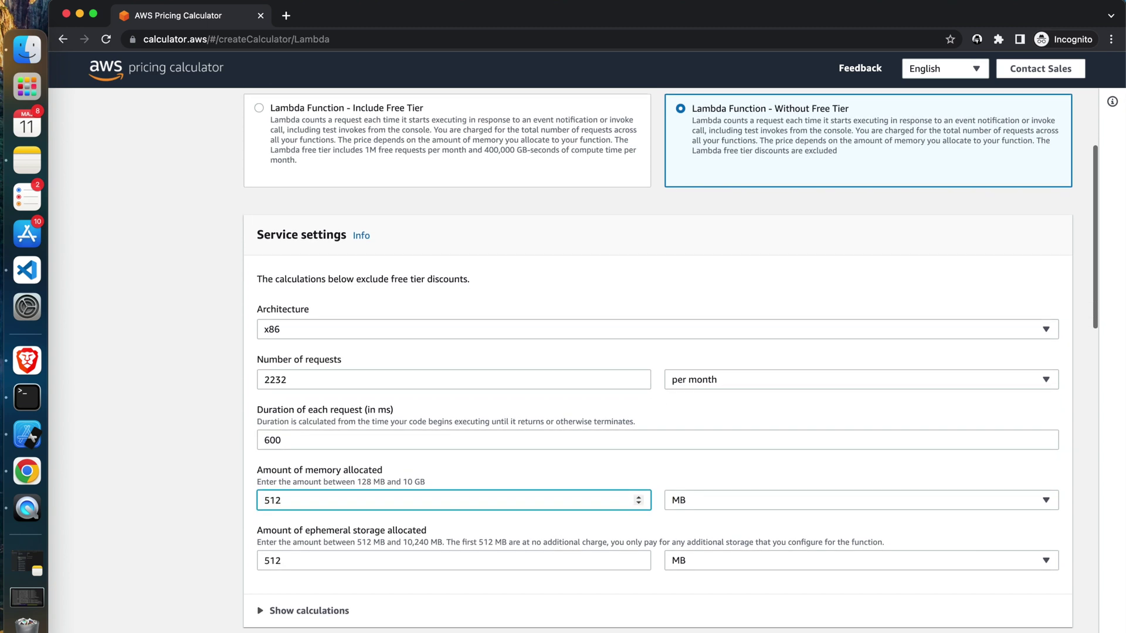
scroll(727, 577, down, 5)
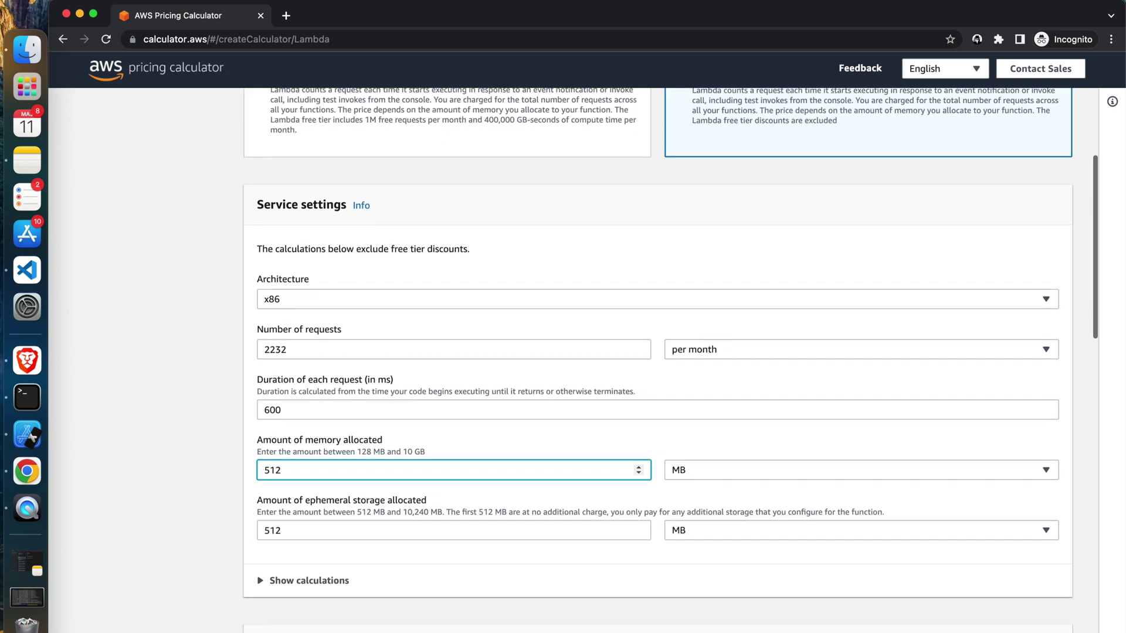
scroll(670, 361, down, 8)
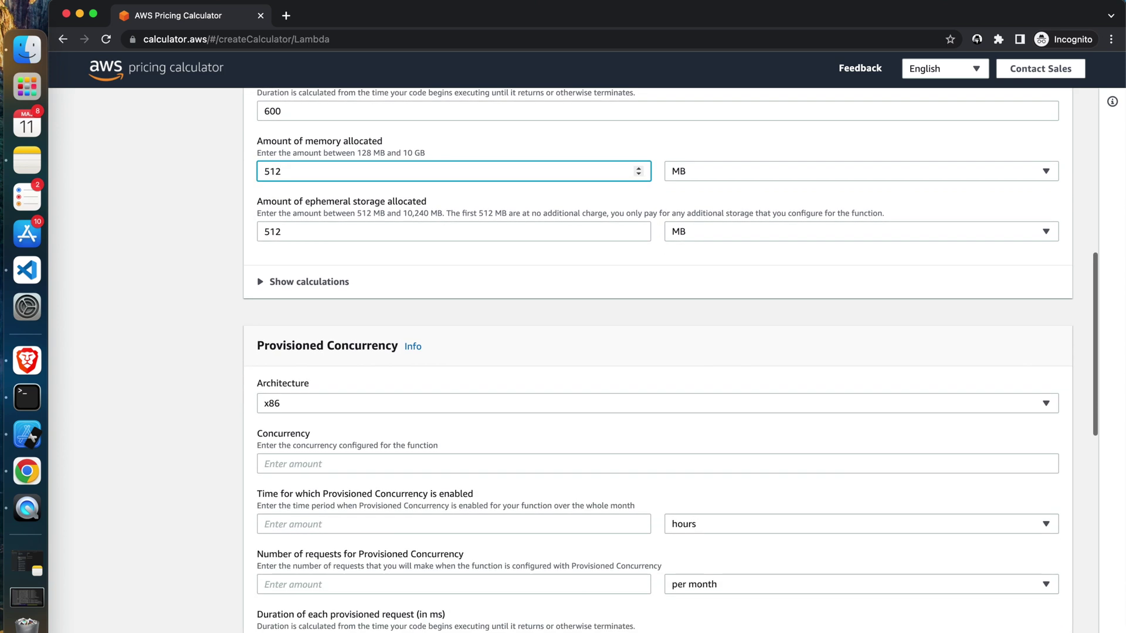
scroll(671, 360, down, 3)
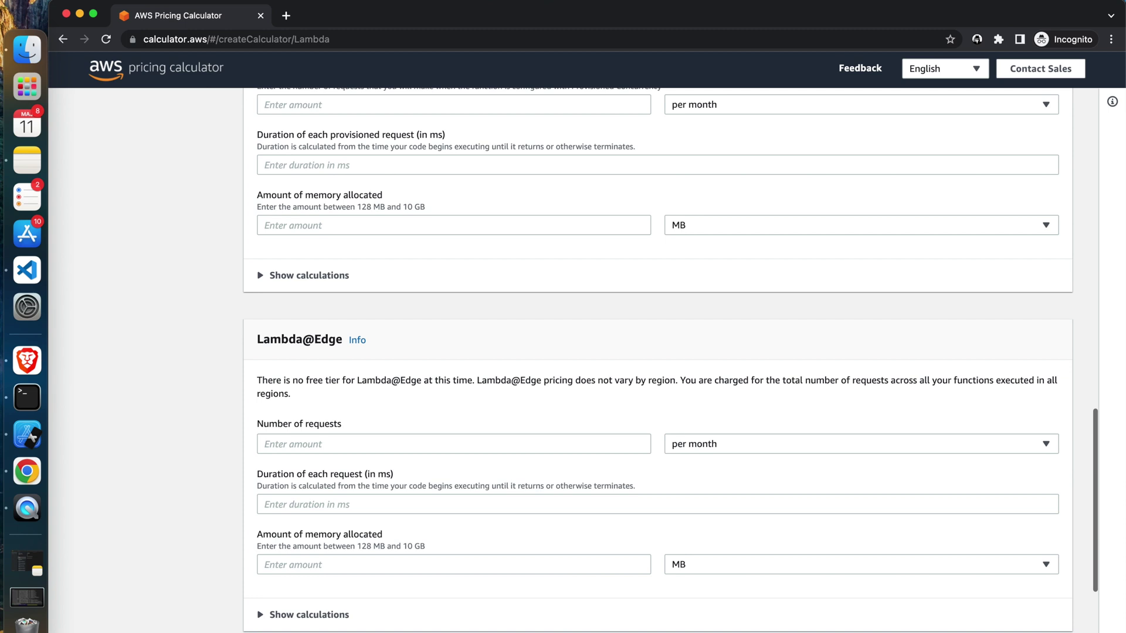
scroll(1043, 564, down, 4)
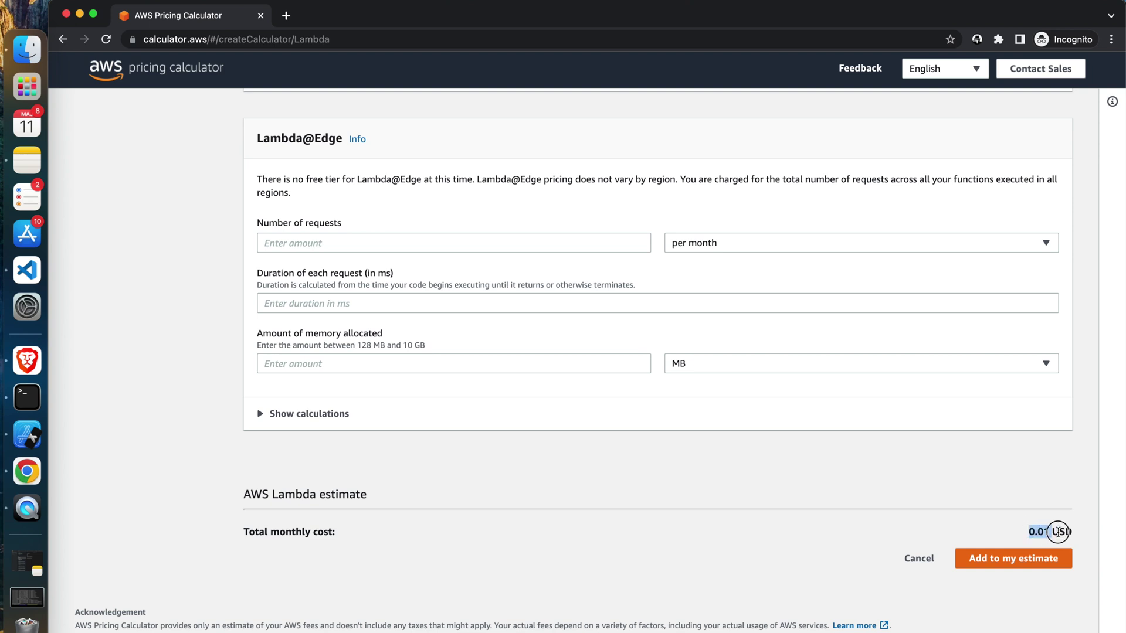
Step: Add the 0.01 USD Lambda cost to My Estimate, bringing the total to 297.53 USD monthly
click(1019, 565)
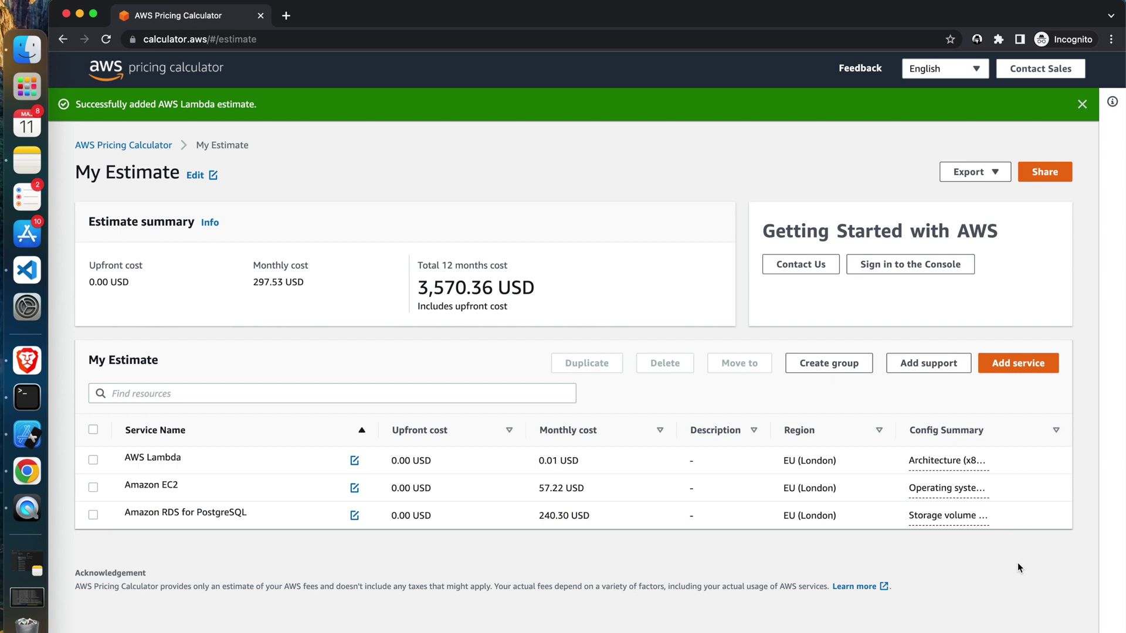
Step: Find Amazon VPC through the service search and open its configuration
click(1019, 366)
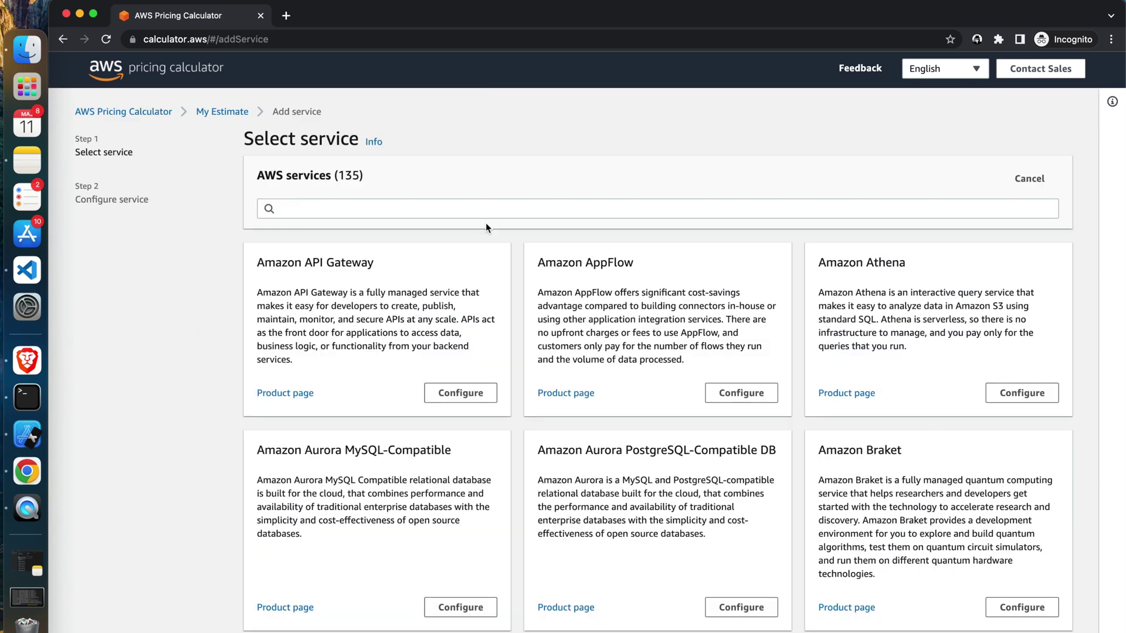
click(488, 204)
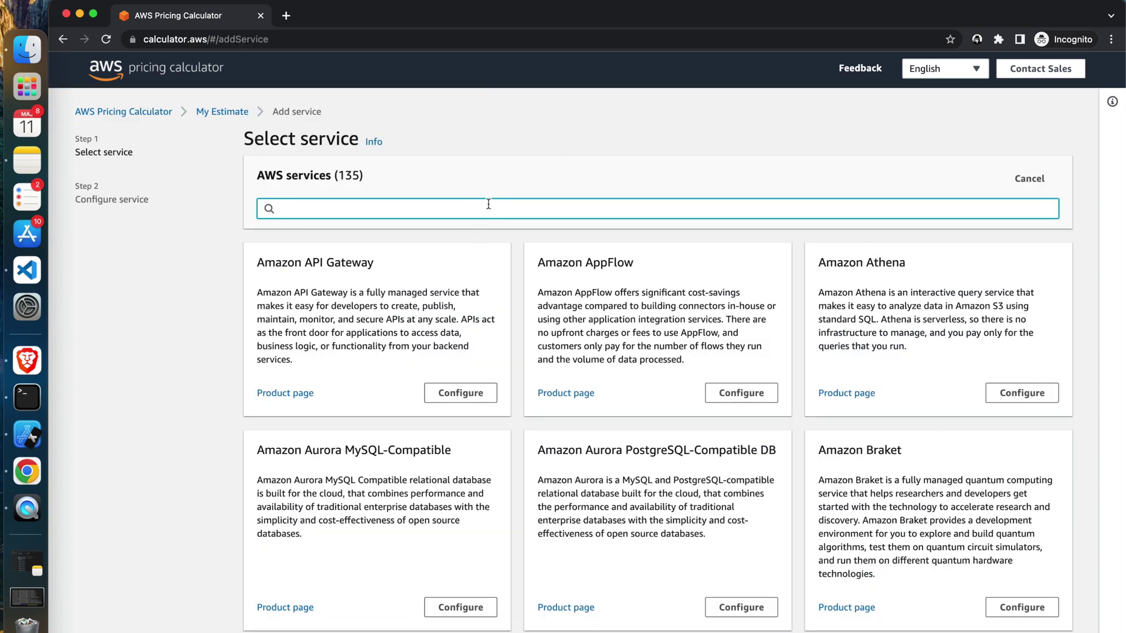
text(VPC)
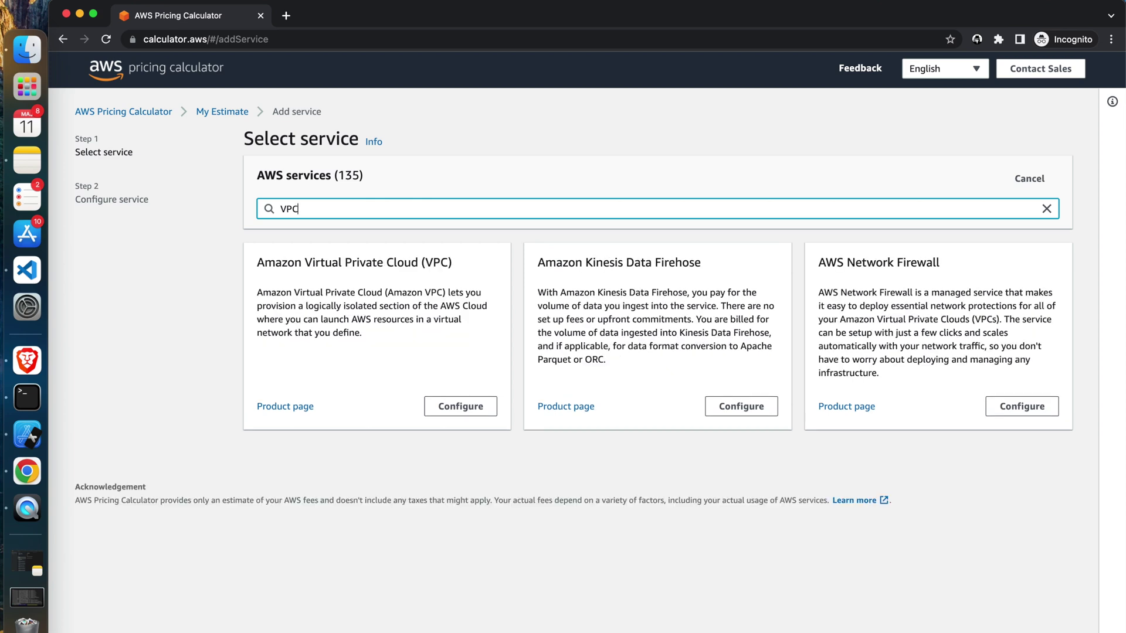
click(461, 412)
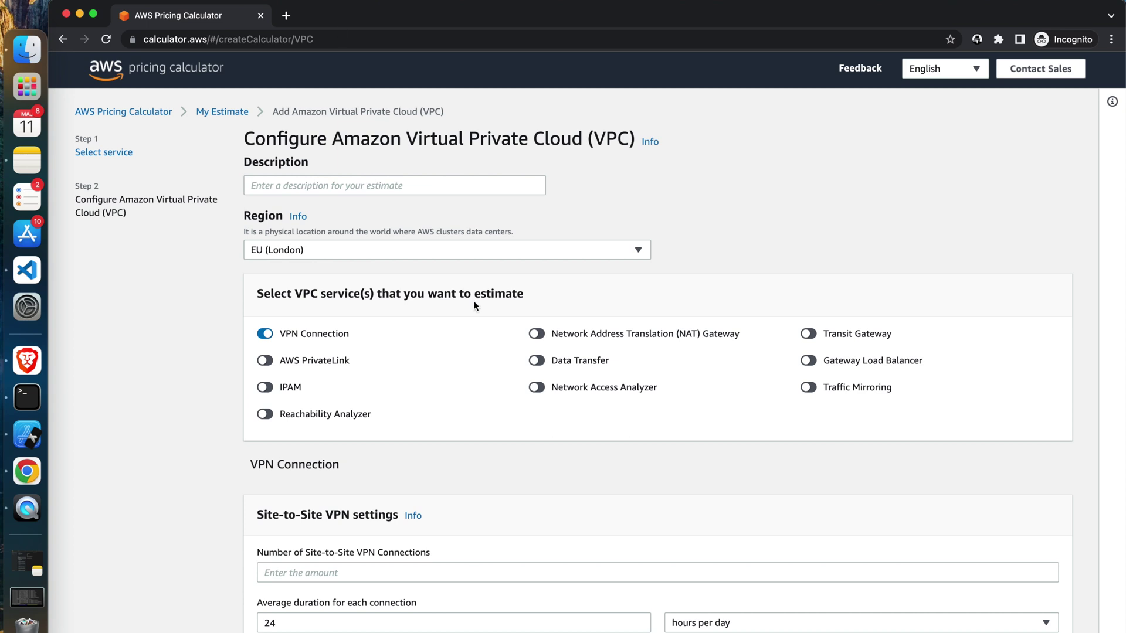
Step: Enable NAT Gateway, exclude VPN Connection, and enter 1 gateway processing 100 GB per month
click(535, 336)
click(266, 335)
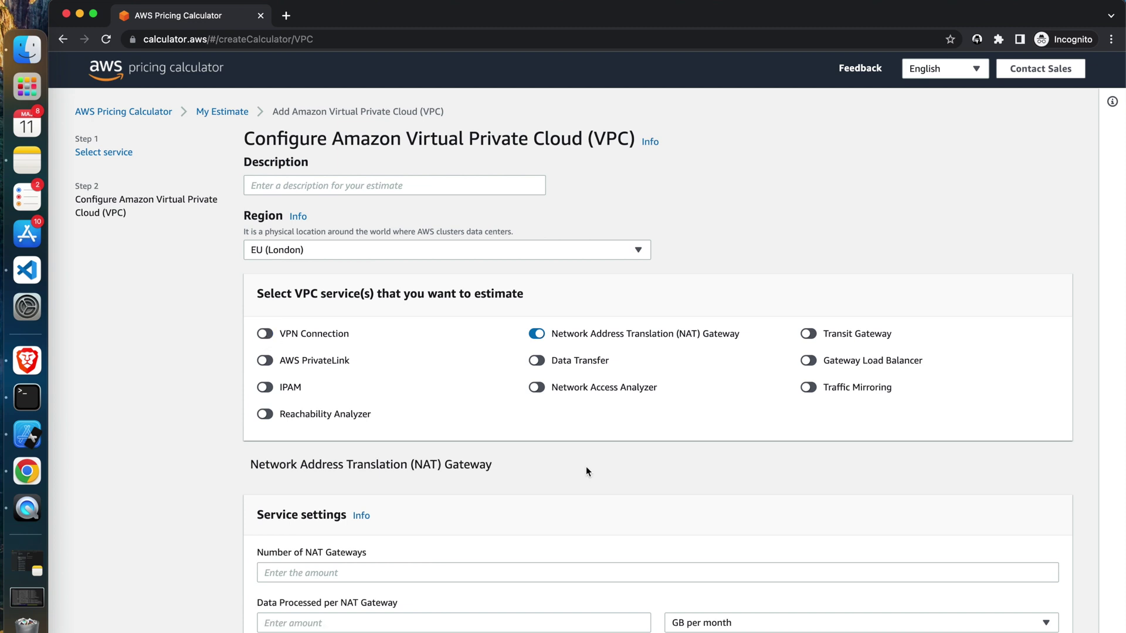
scroll(587, 469, down, 2)
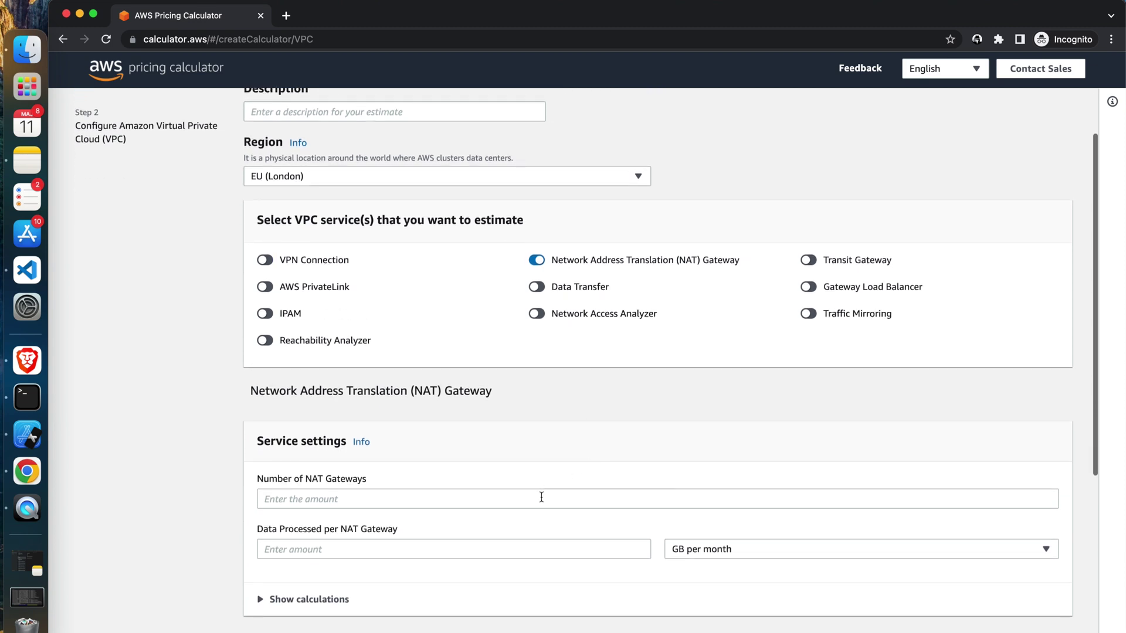
click(540, 499)
text(1)
scroll(511, 528, down, 1)
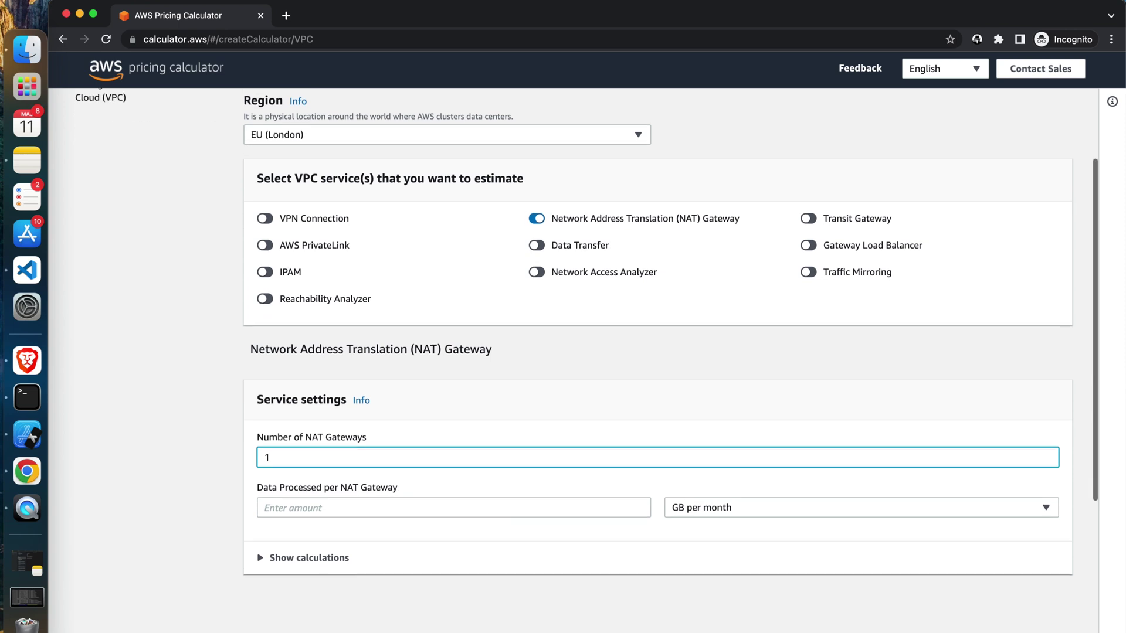
click(512, 498)
text(100)
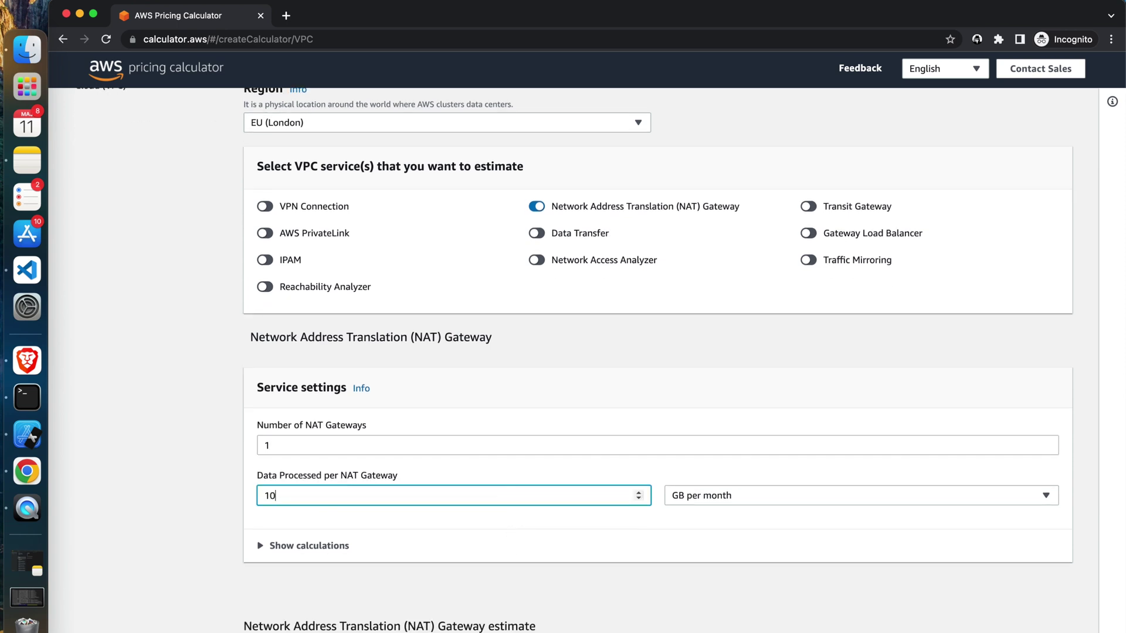
click(560, 518)
Step: Add the 41.50 USD VPC configuration to My Estimate
scroll(560, 518, down, 2)
scroll(560, 523, down, 2)
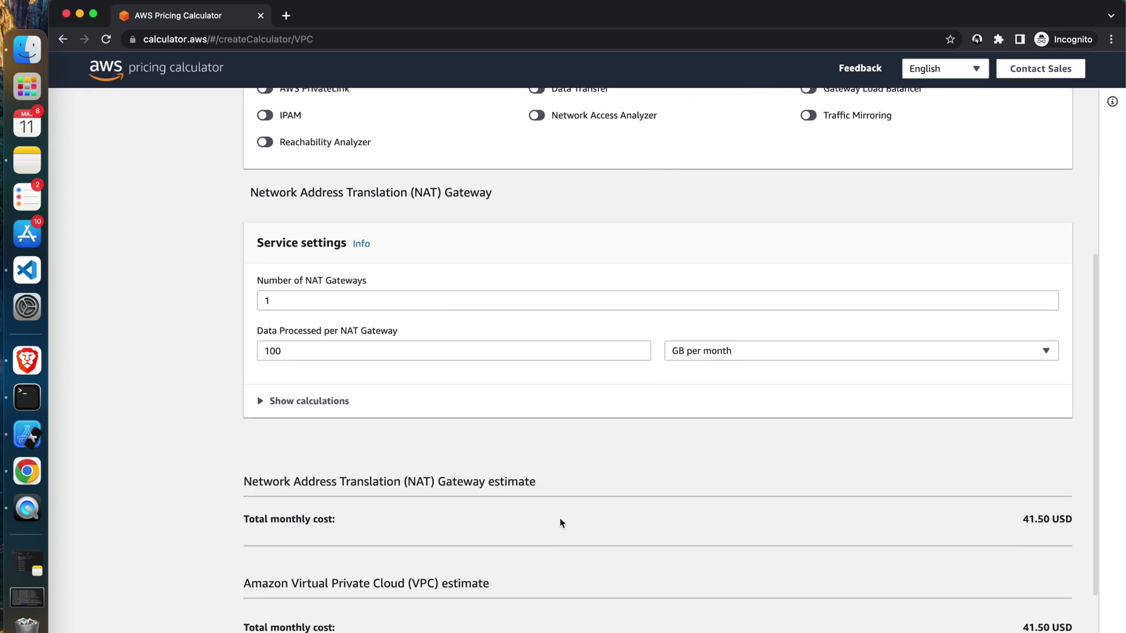
scroll(560, 522, down, 1)
scroll(559, 519, down, 1)
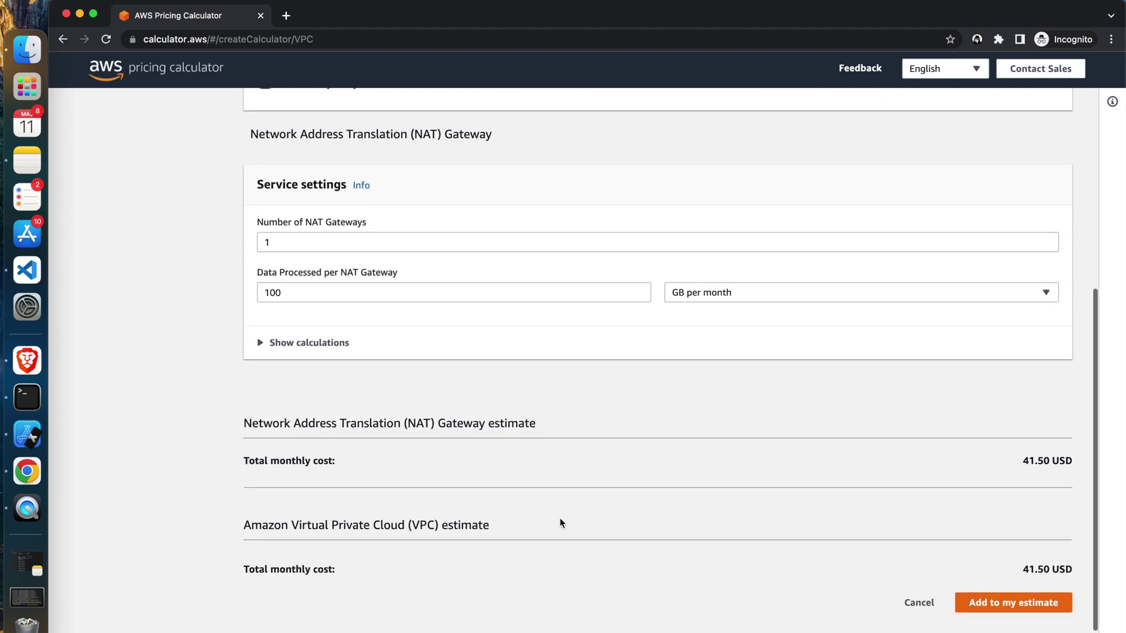
click(1022, 564)
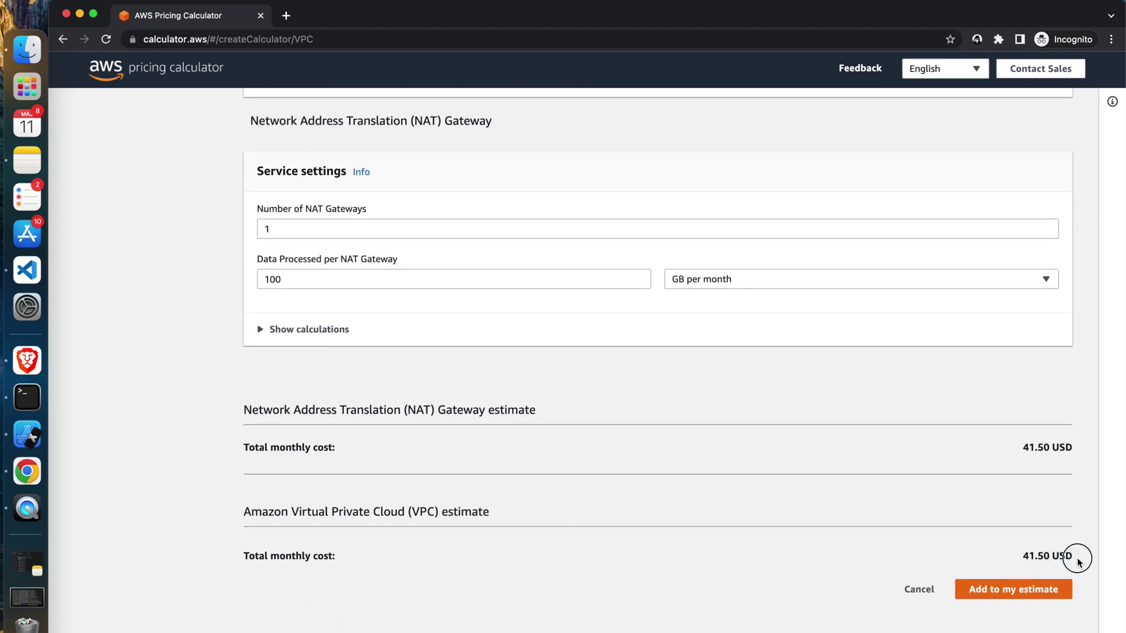
click(1020, 590)
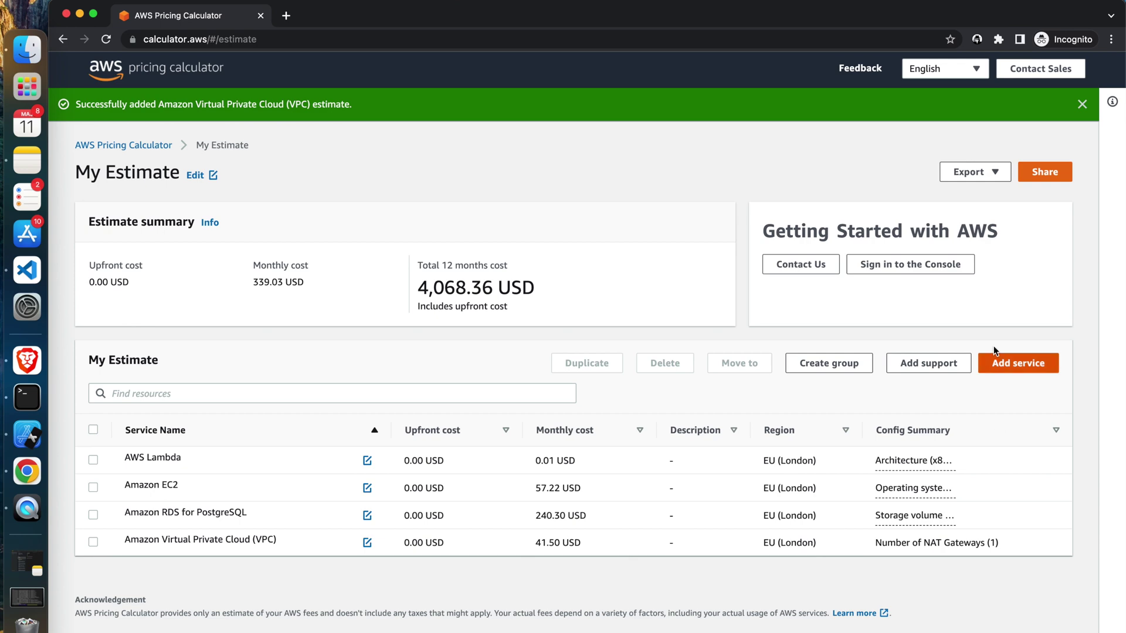
Step: Search for 'cloudW' and open the Amazon CloudWatch configuration
click(643, 209)
text(cloud watch)
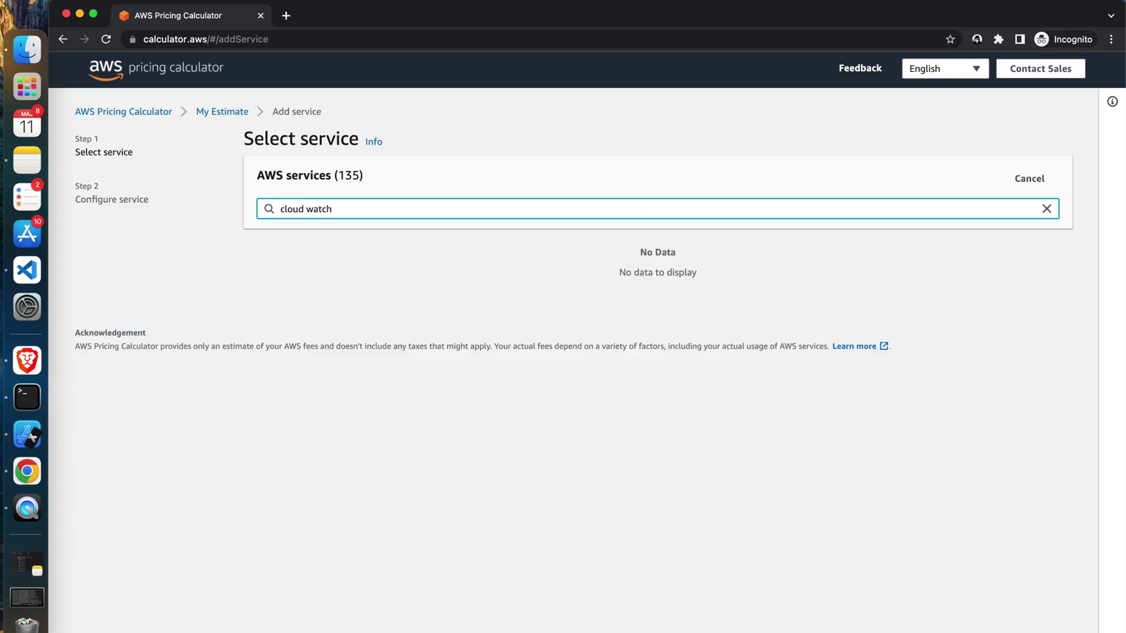
key(BackSpace)
key(BackSpace)
key(BackSpace)
key(BackSpace)
key(BackSpace)
key(BackSpace)
text(W)
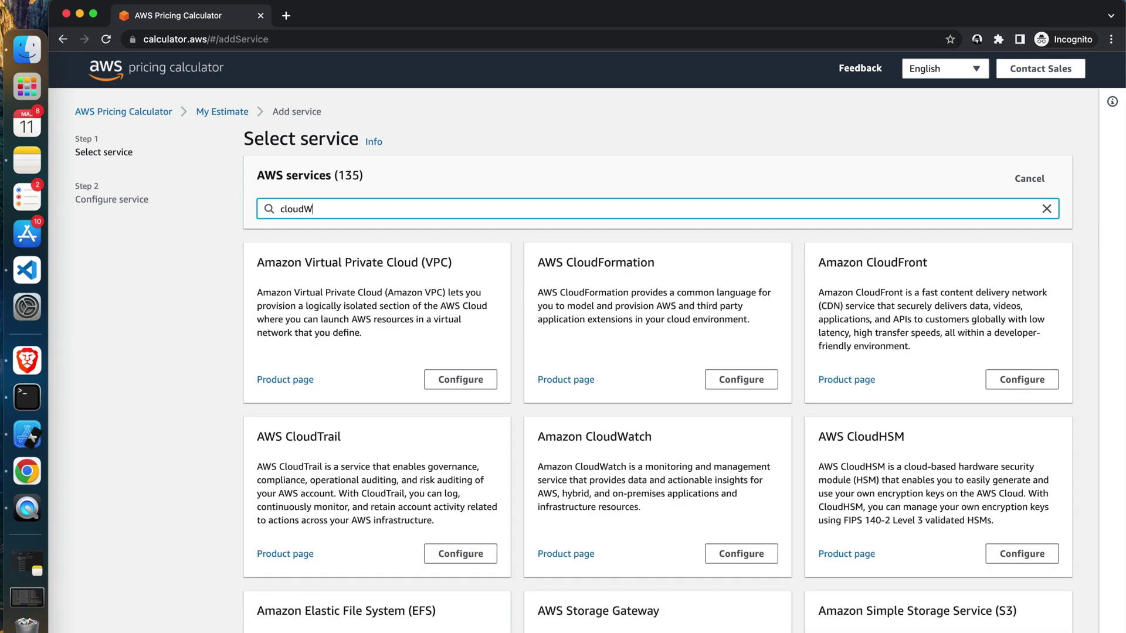
click(481, 367)
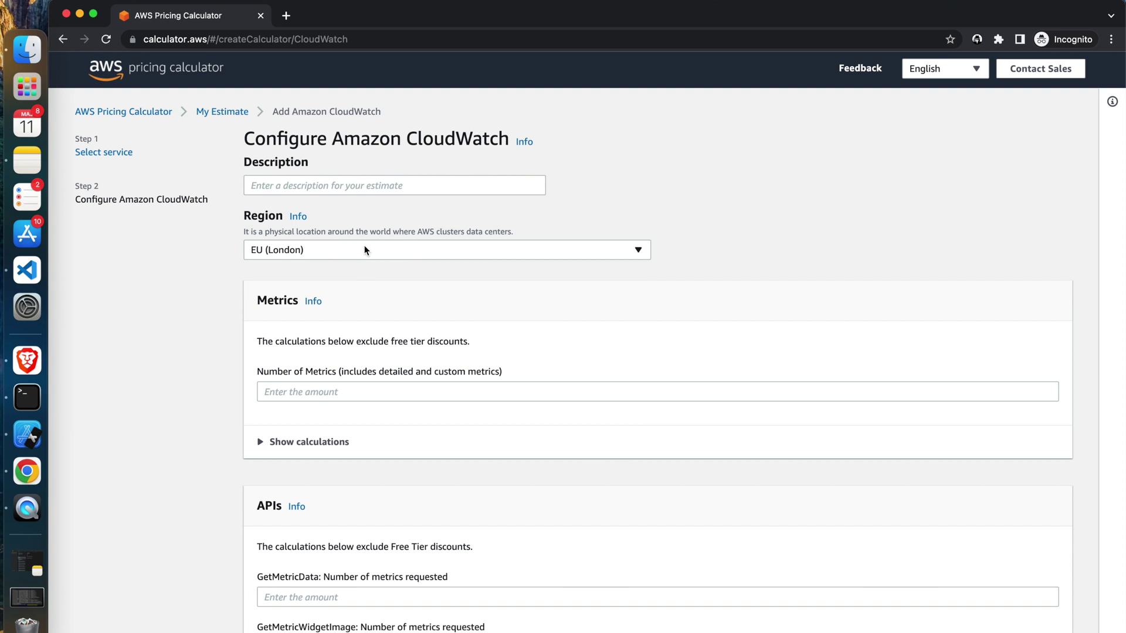
Step: Set the CloudWatch metrics count to 4
click(475, 395)
text(4)
click(468, 425)
scroll(470, 428, down, 2)
scroll(470, 428, down, 5)
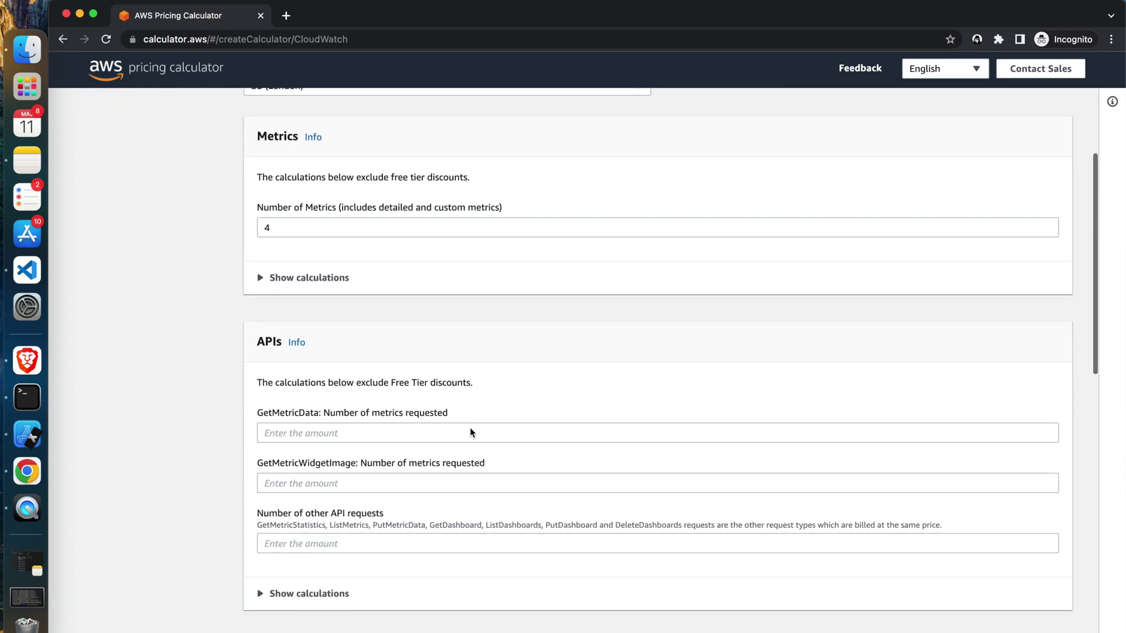
drag(479, 360, 249, 363)
scroll(585, 369, down, 6)
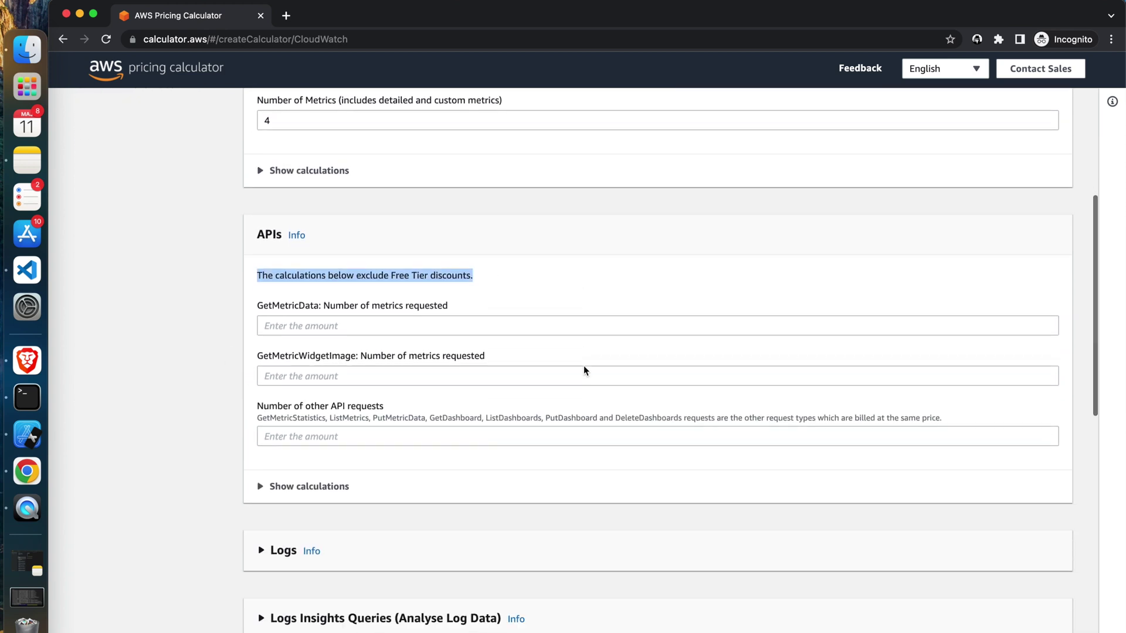
Step: Expand the Logs section and enter 1 GB of Standard Logs data ingested
click(274, 478)
scroll(281, 463, down, 5)
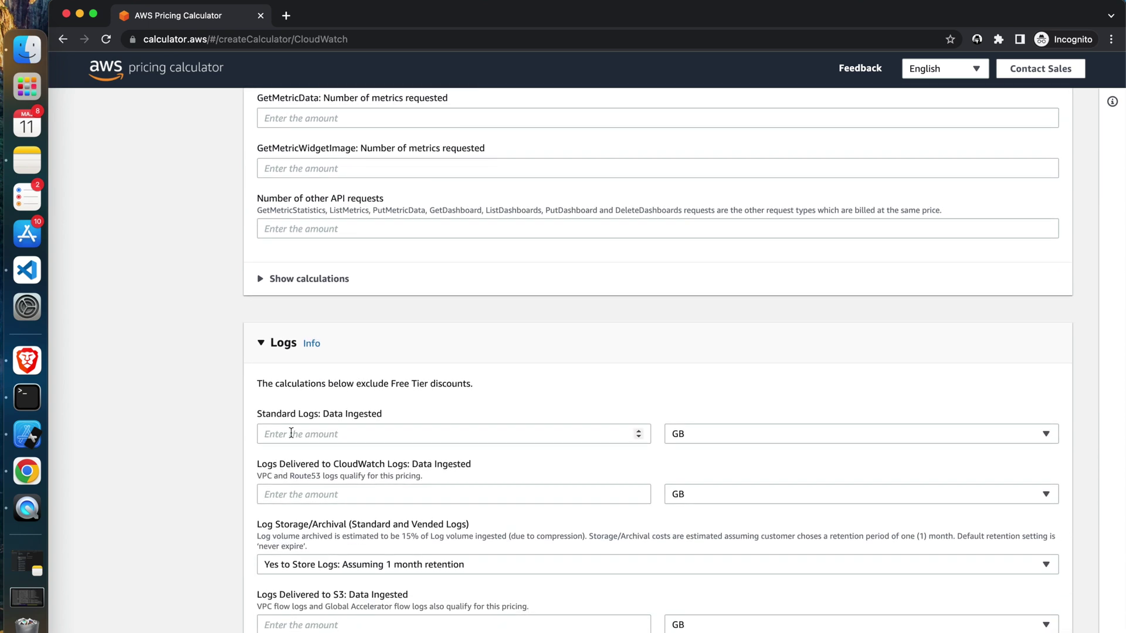
click(291, 432)
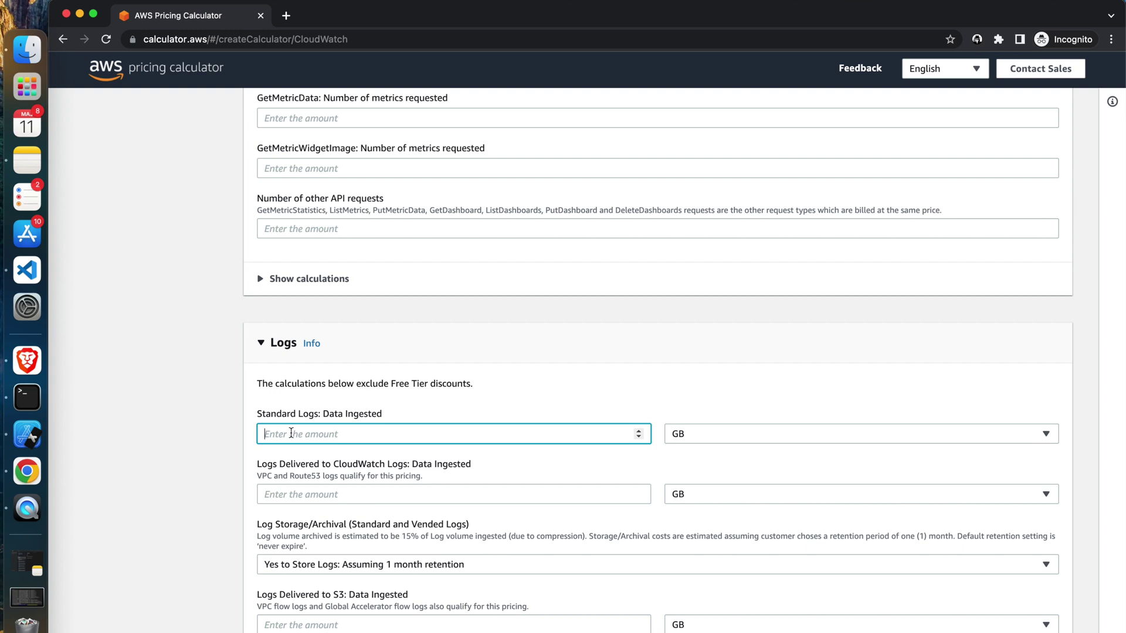
text(1)
scroll(530, 461, down, 3)
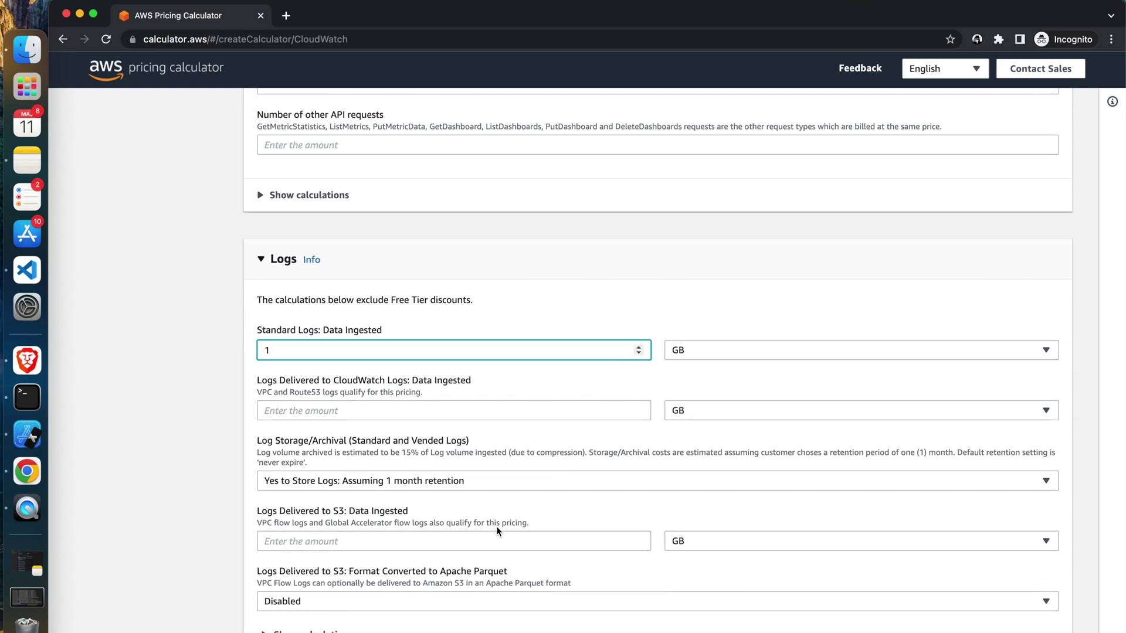
scroll(496, 526, down, 5)
click(283, 399)
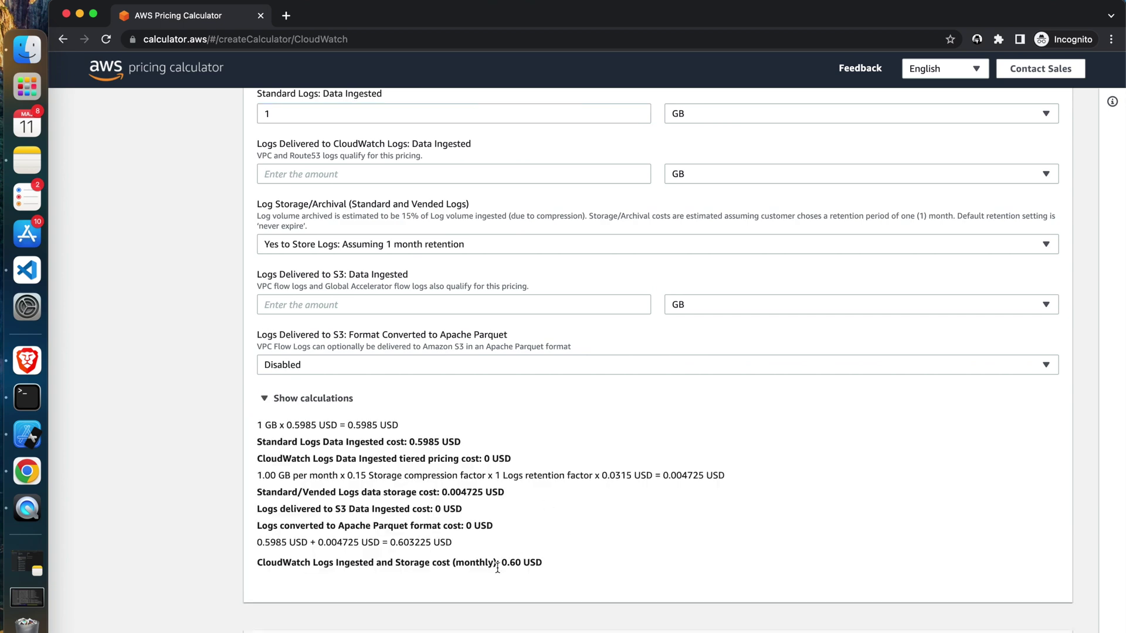
Step: Add the 1.80 USD CloudWatch configuration to the estimate
drag(498, 567, 566, 565)
scroll(566, 565, down, 6)
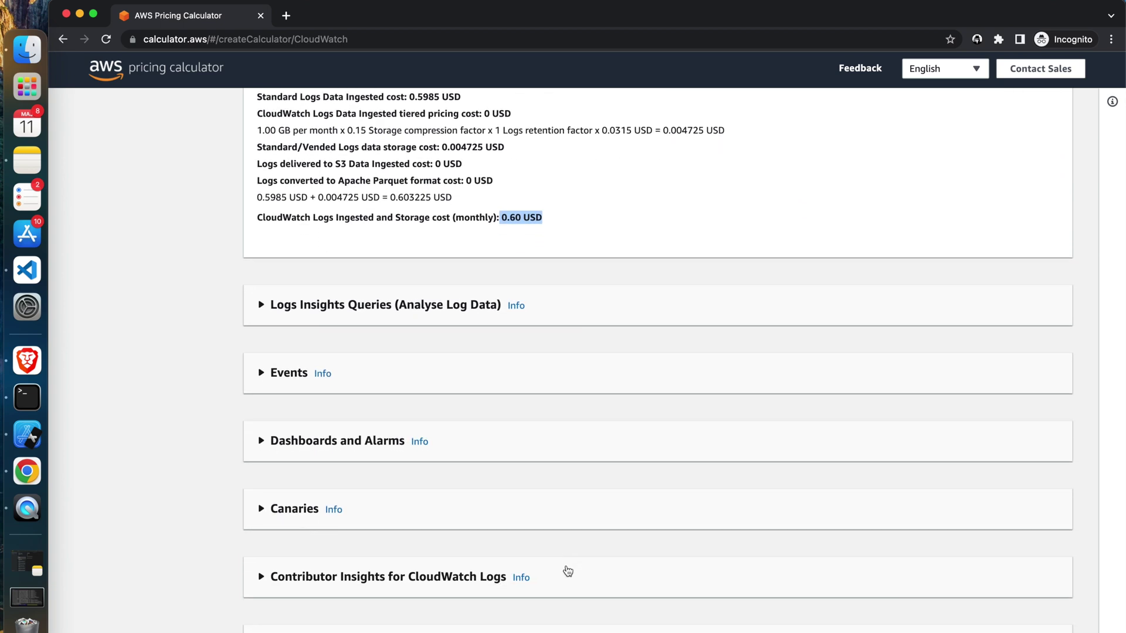
scroll(568, 572, down, 5)
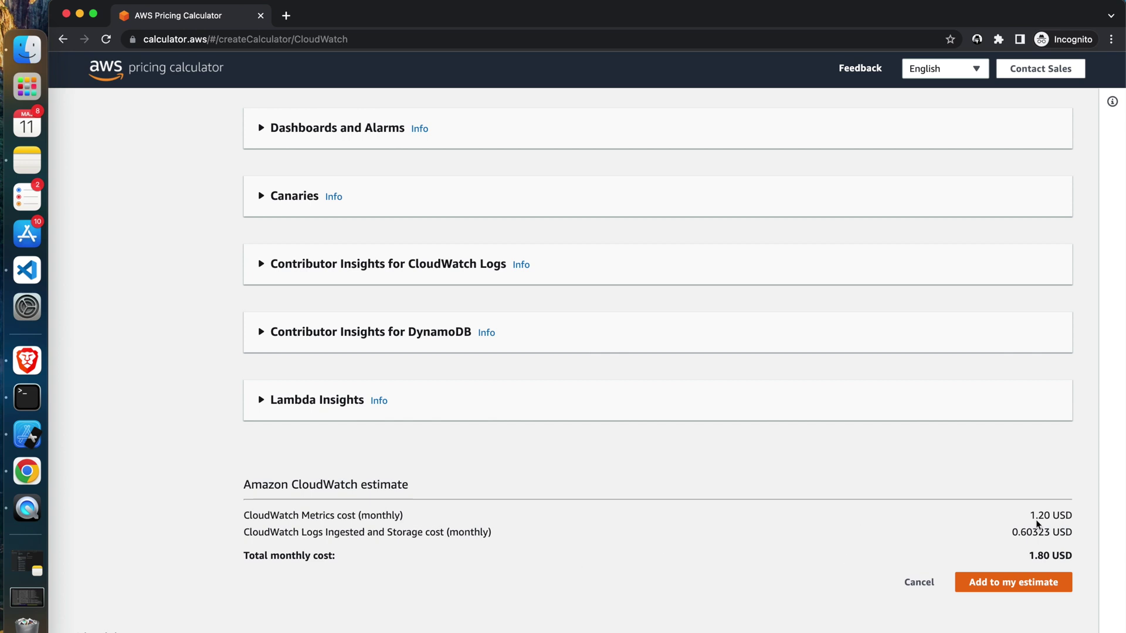
click(1023, 591)
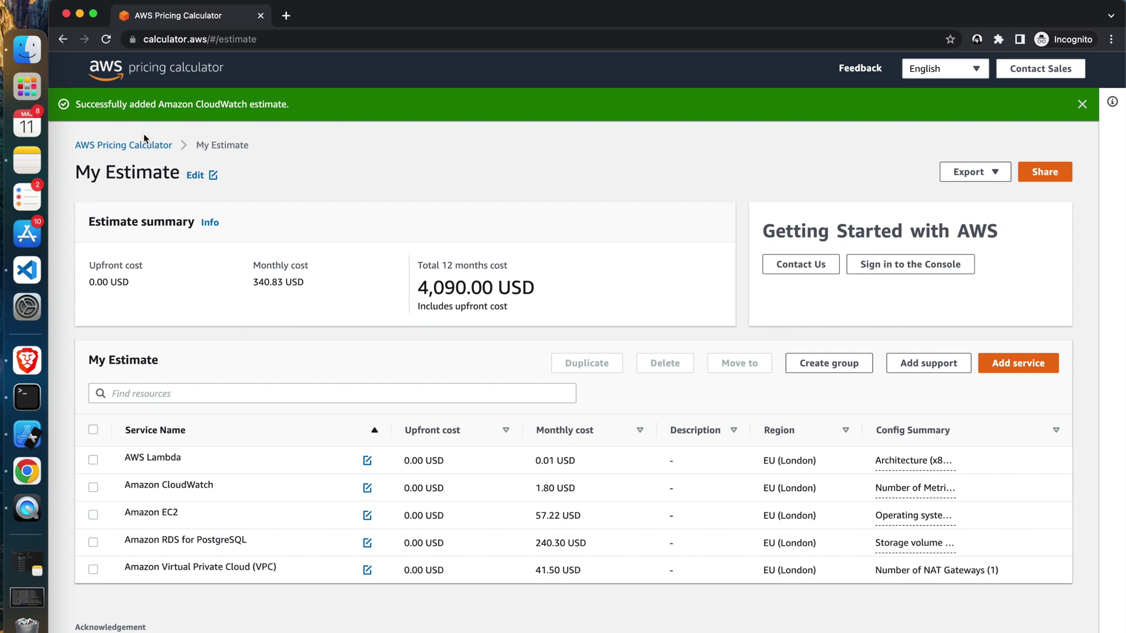
drag(252, 282, 289, 283)
click(293, 285)
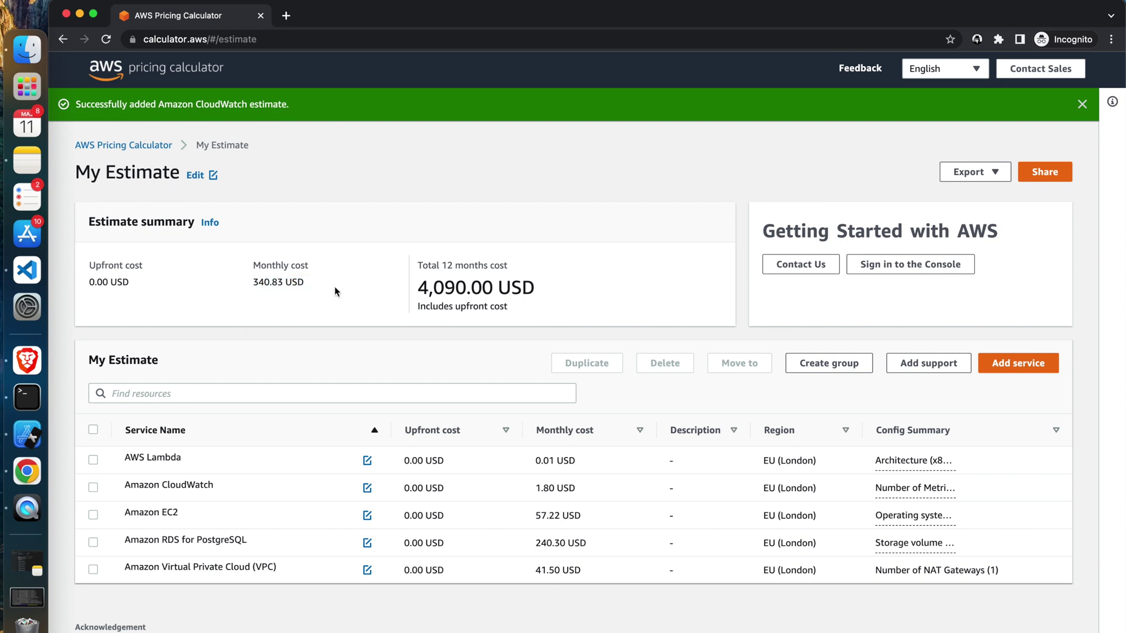